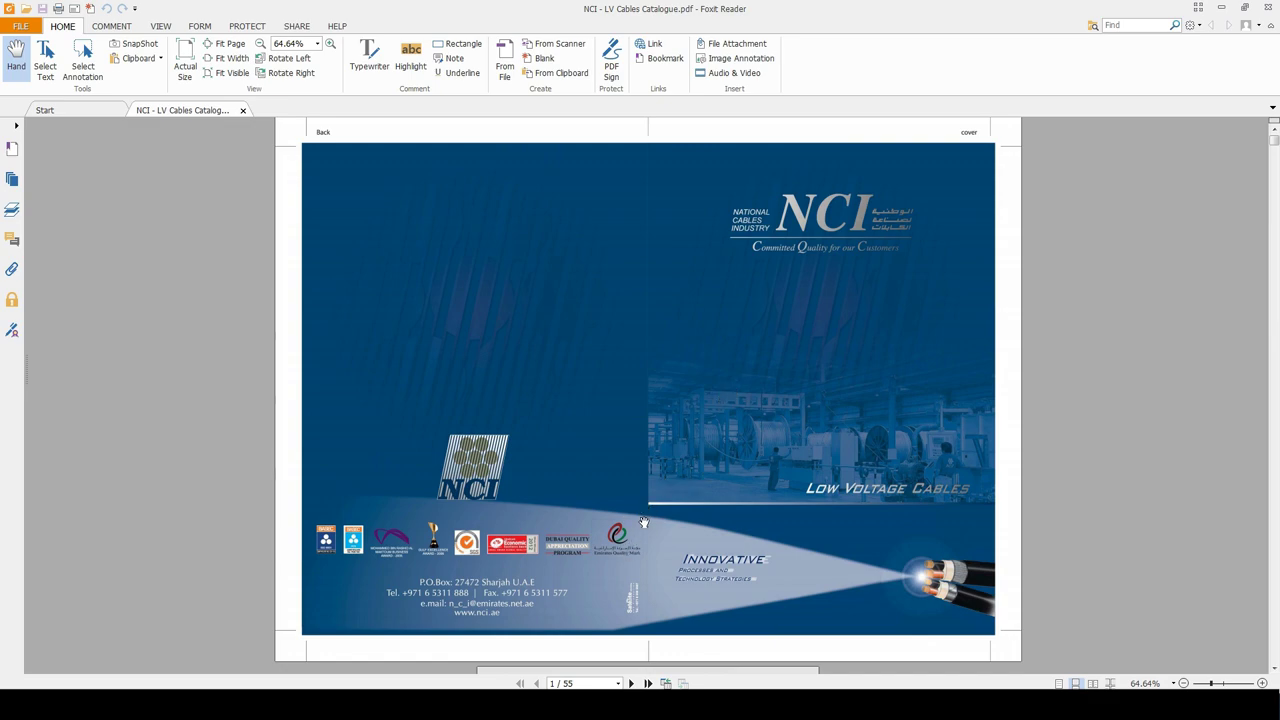
# Page through the catalogue to page 52 of 55, the multi-core cable electrical parameters table
pyautogui.scroll(-2, 640, 522)
pyautogui.scroll(-3, 640, 522)
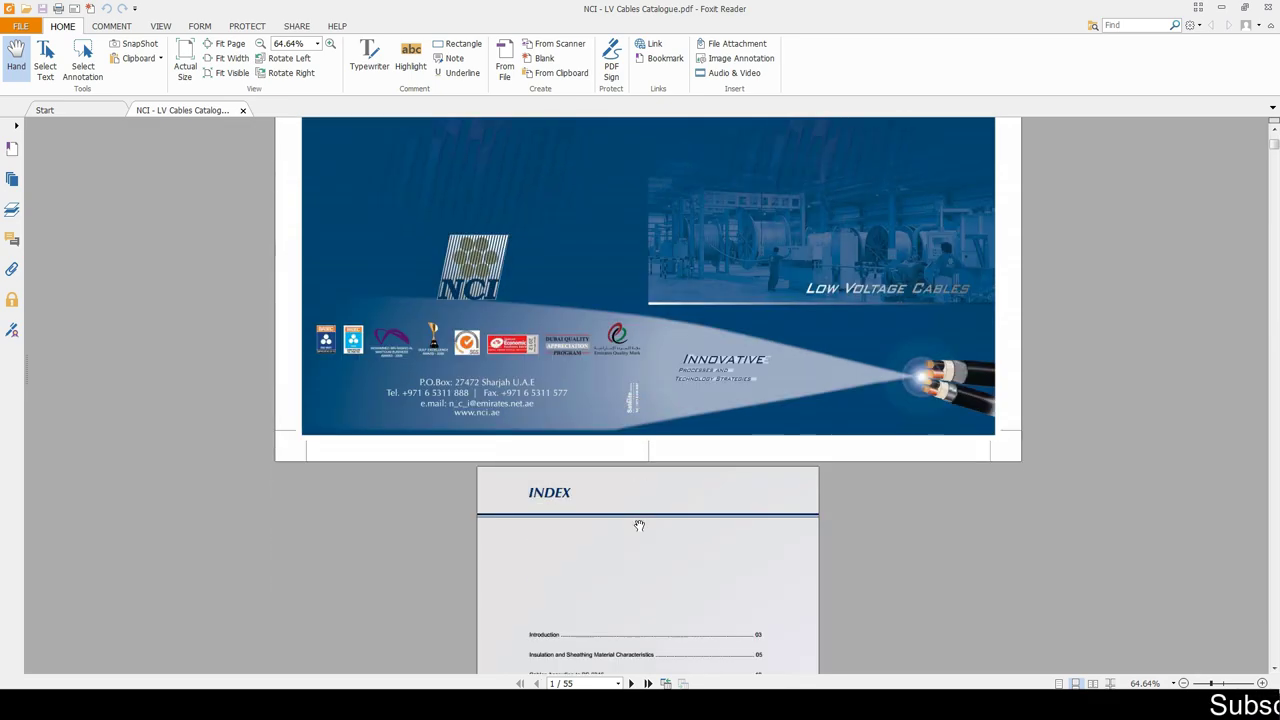
pyautogui.scroll(-3, 640, 522)
pyautogui.scroll(-3, 900, 380)
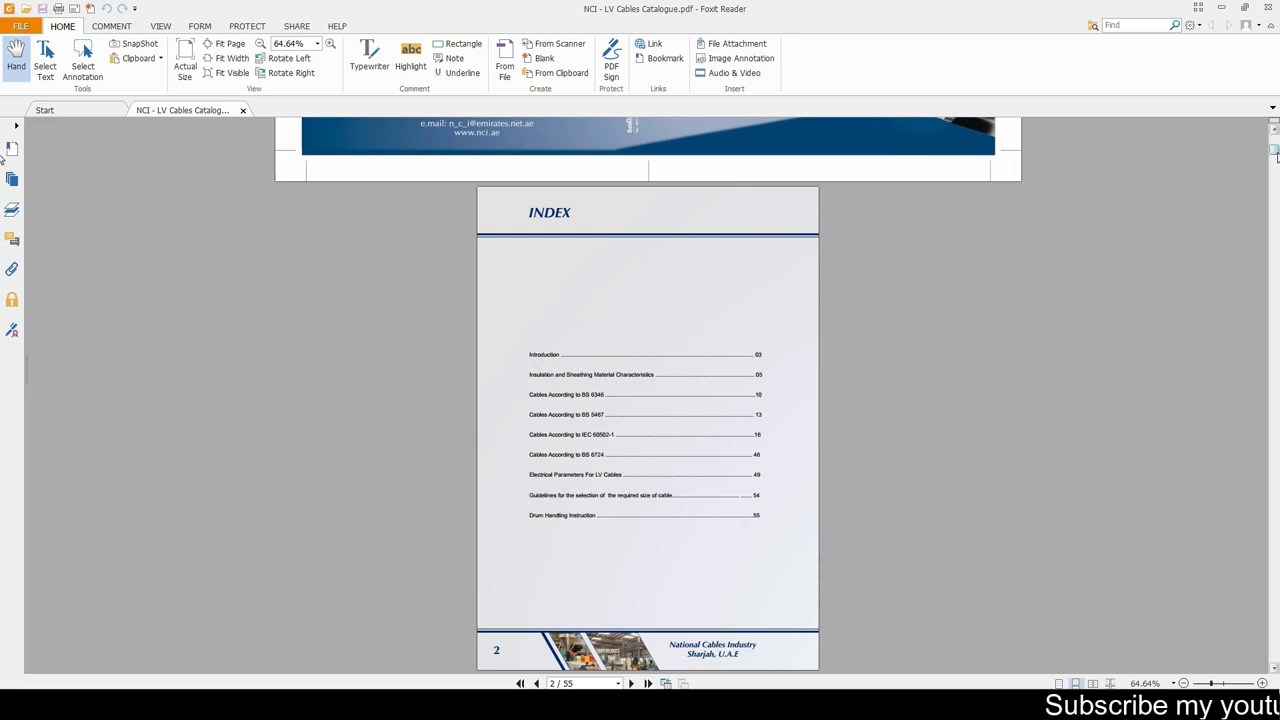
pyautogui.moveTo(1277, 155)
pyautogui.mouseDown()
pyautogui.moveTo(1275, 540)
pyautogui.moveTo(1051, 614)
pyautogui.mouseUp()
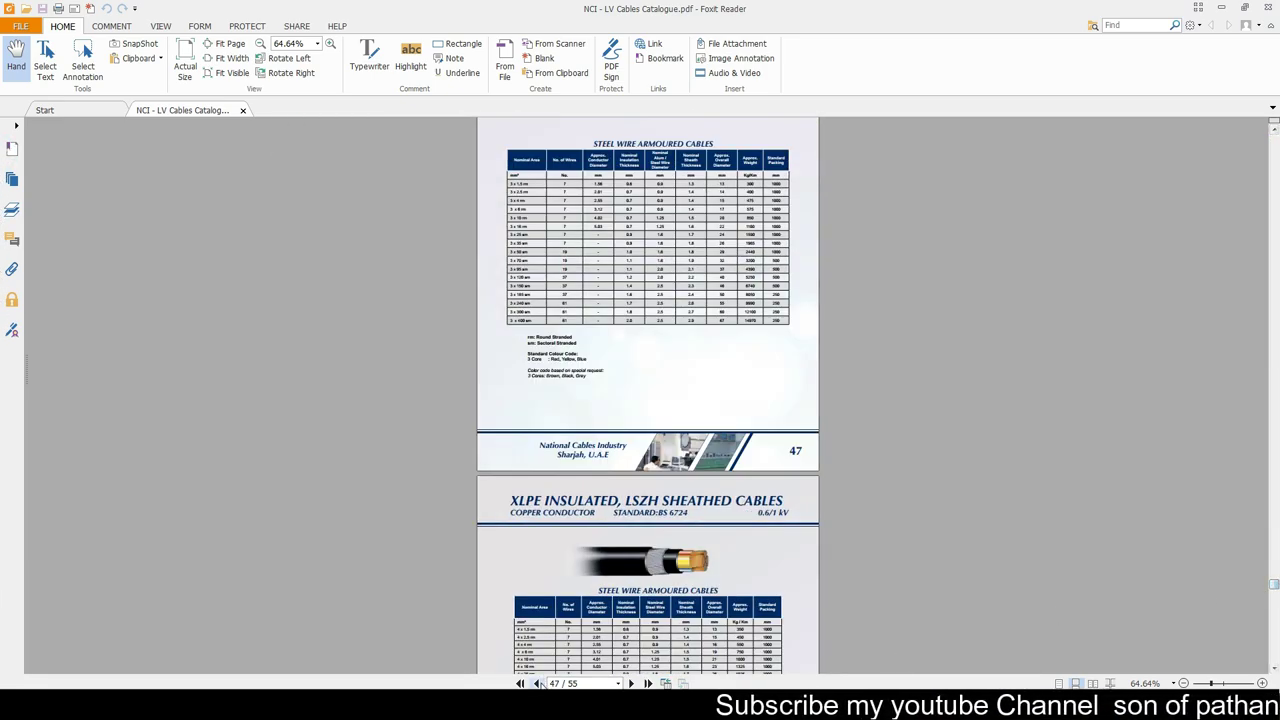
pyautogui.click(631, 683)
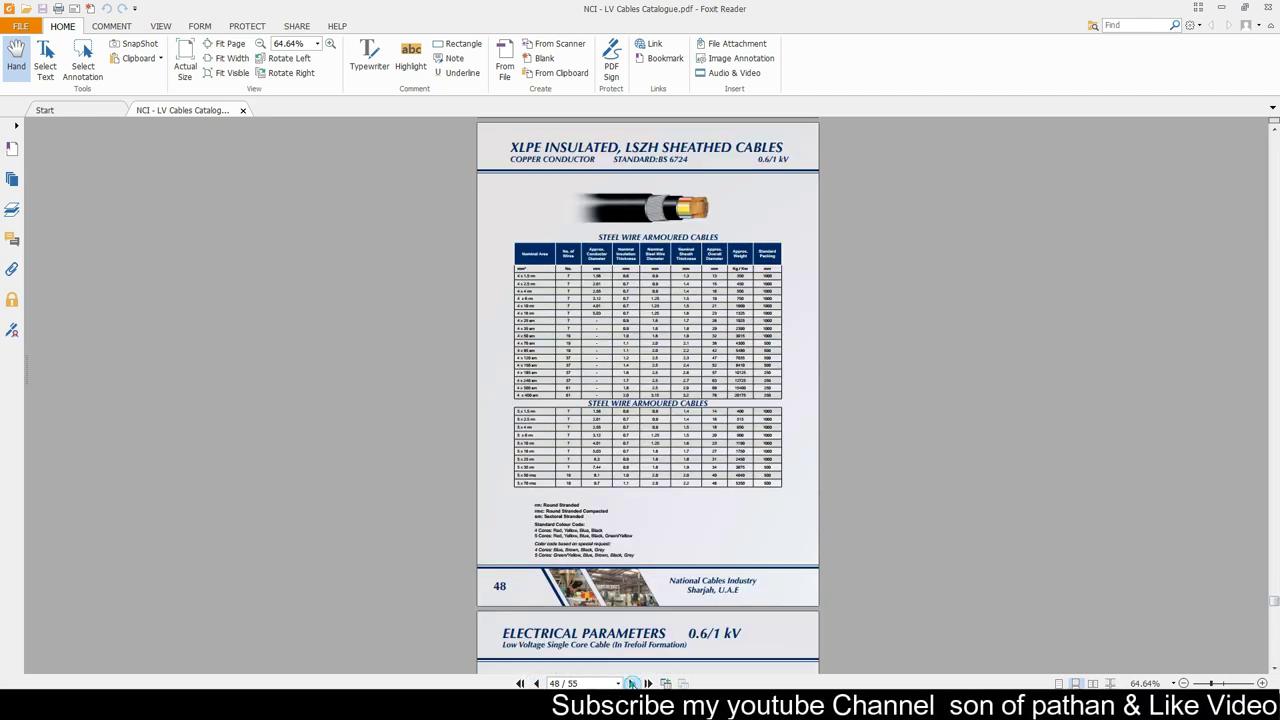
pyautogui.click(631, 683)
pyautogui.click(631, 683)
pyautogui.click(631, 683)
pyautogui.click(631, 683)
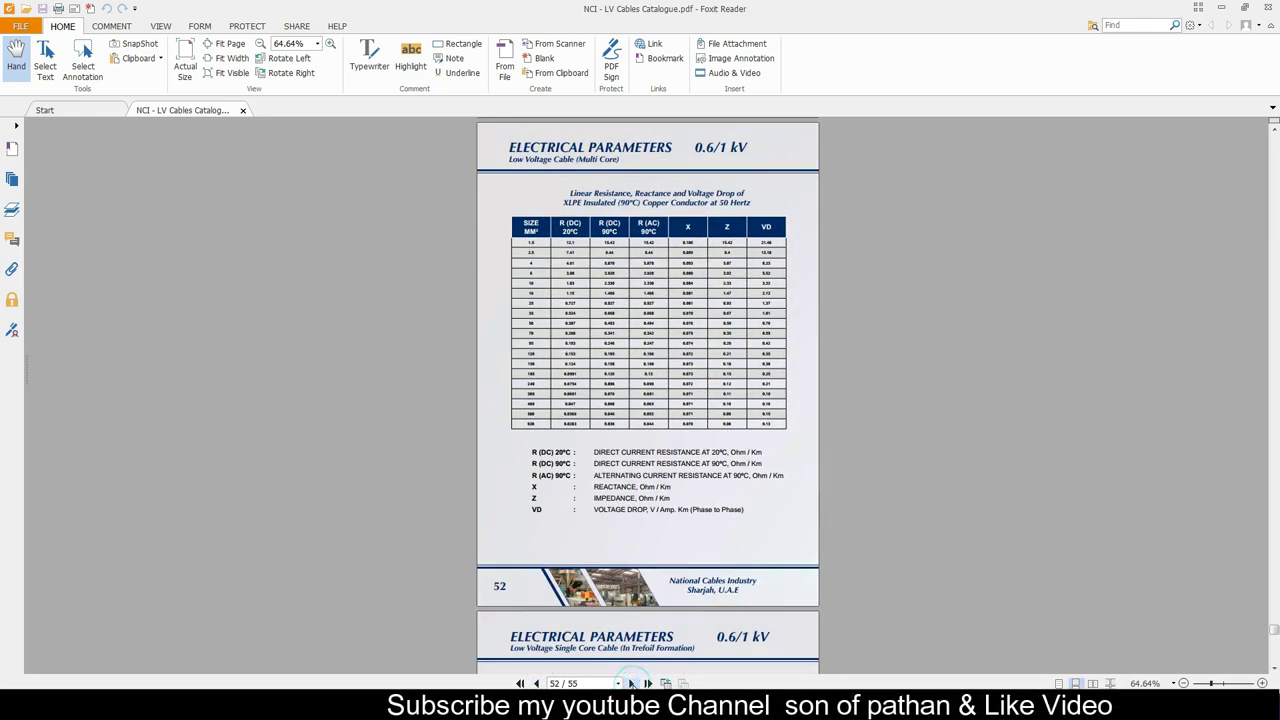
# Zoom into the XLPE copper conductor table on page 52 until sizes and VD values are legible
pyautogui.scroll(2, 662, 326)
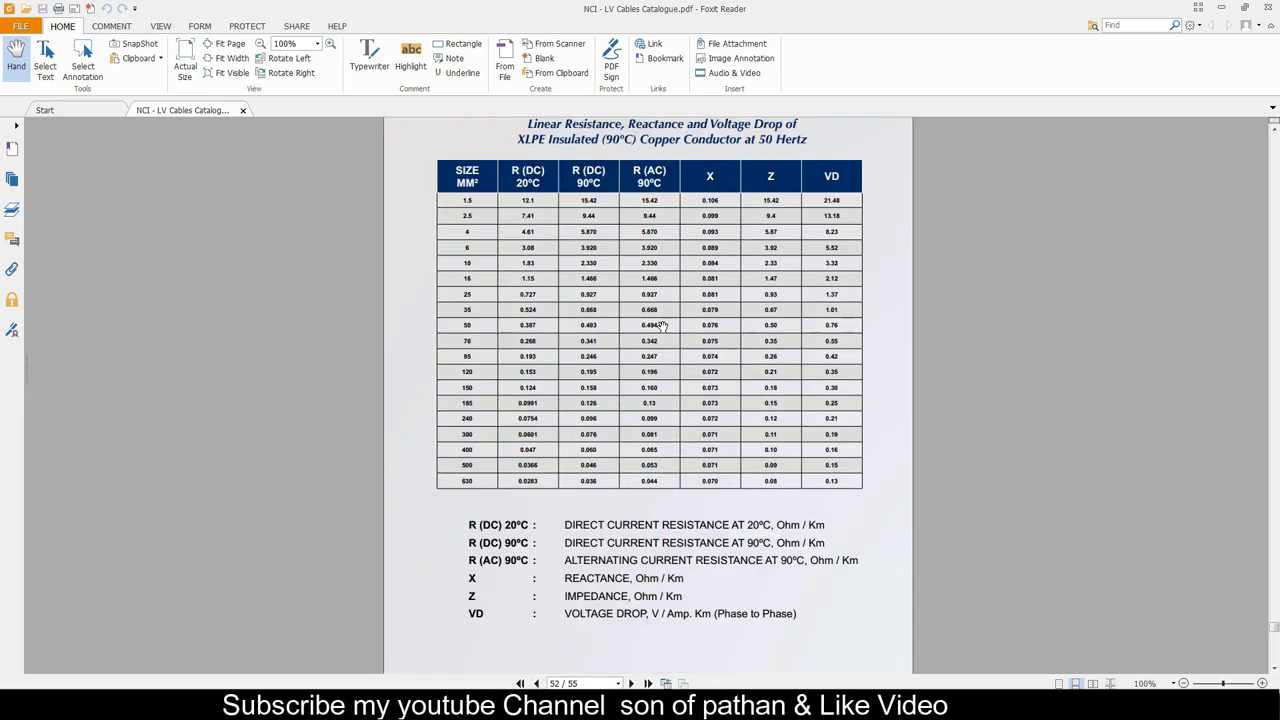
pyautogui.scroll(-1, 662, 326)
pyautogui.scroll(1, 689, 294)
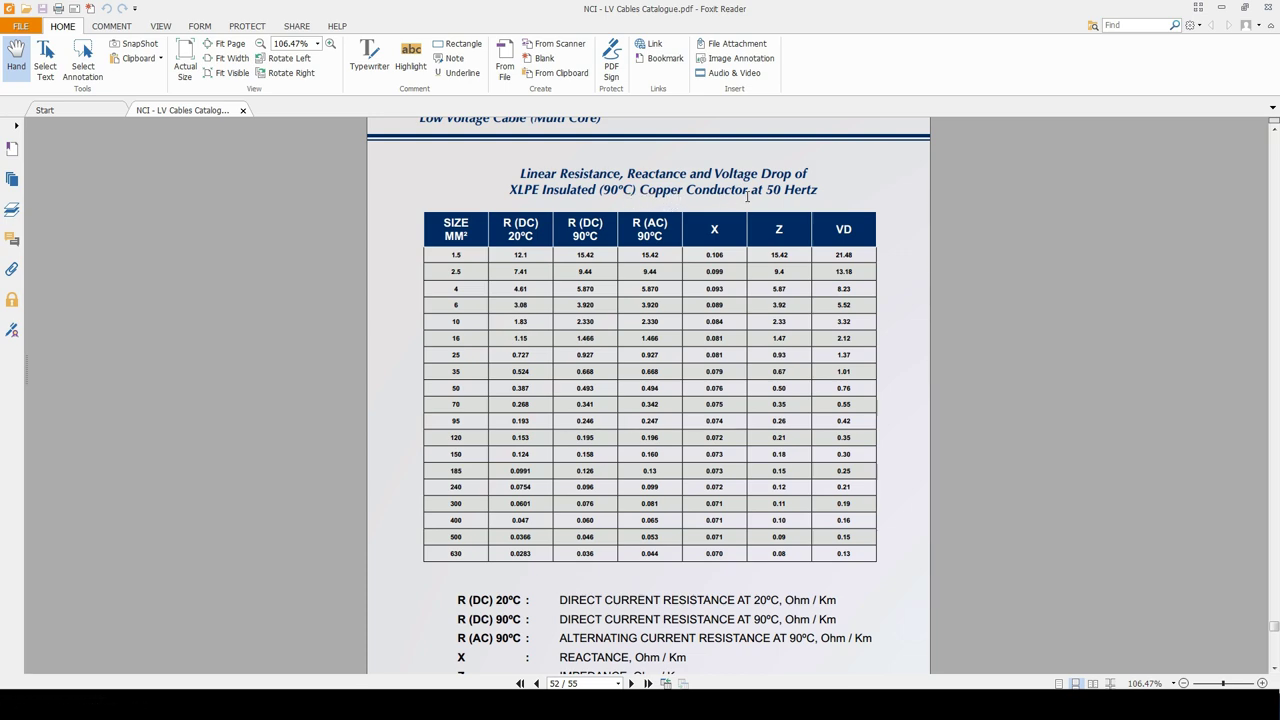
pyautogui.keyDown('ctrl'); pyautogui.scroll(1, 527, 270); pyautogui.keyUp('ctrl')
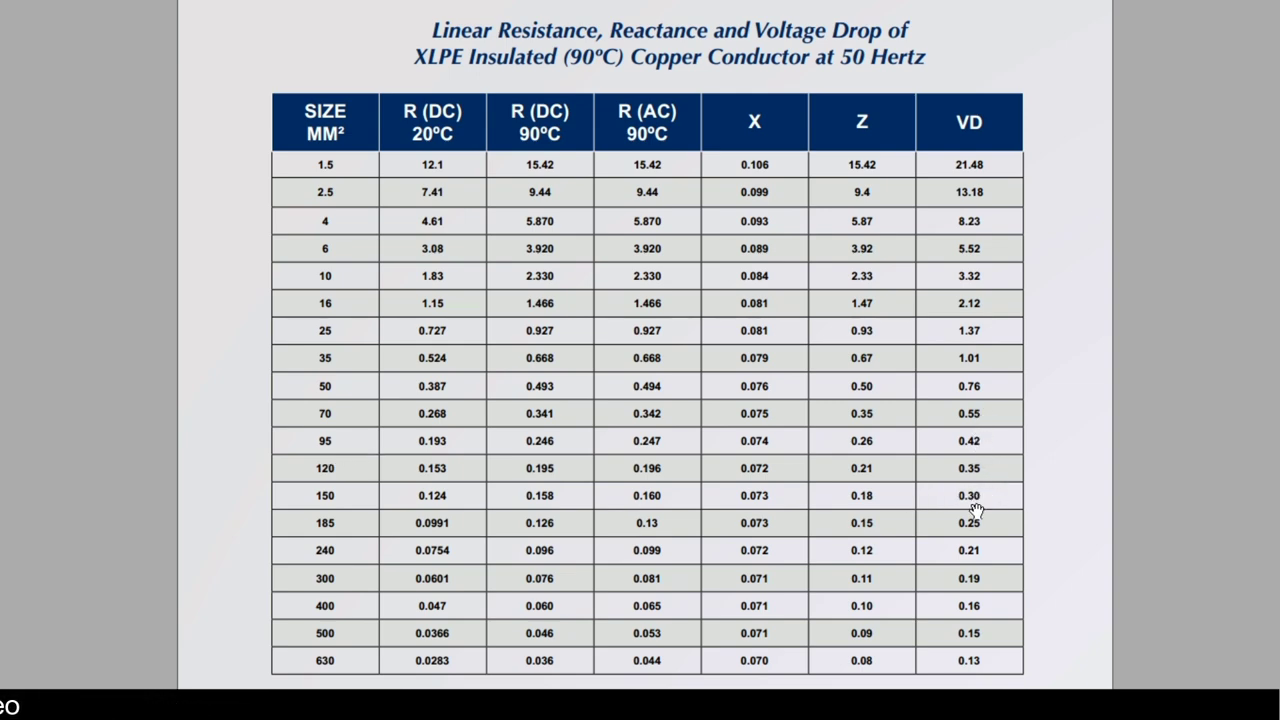
pyautogui.scroll(-1, 975, 512)
pyautogui.scroll(-1, 975, 512)
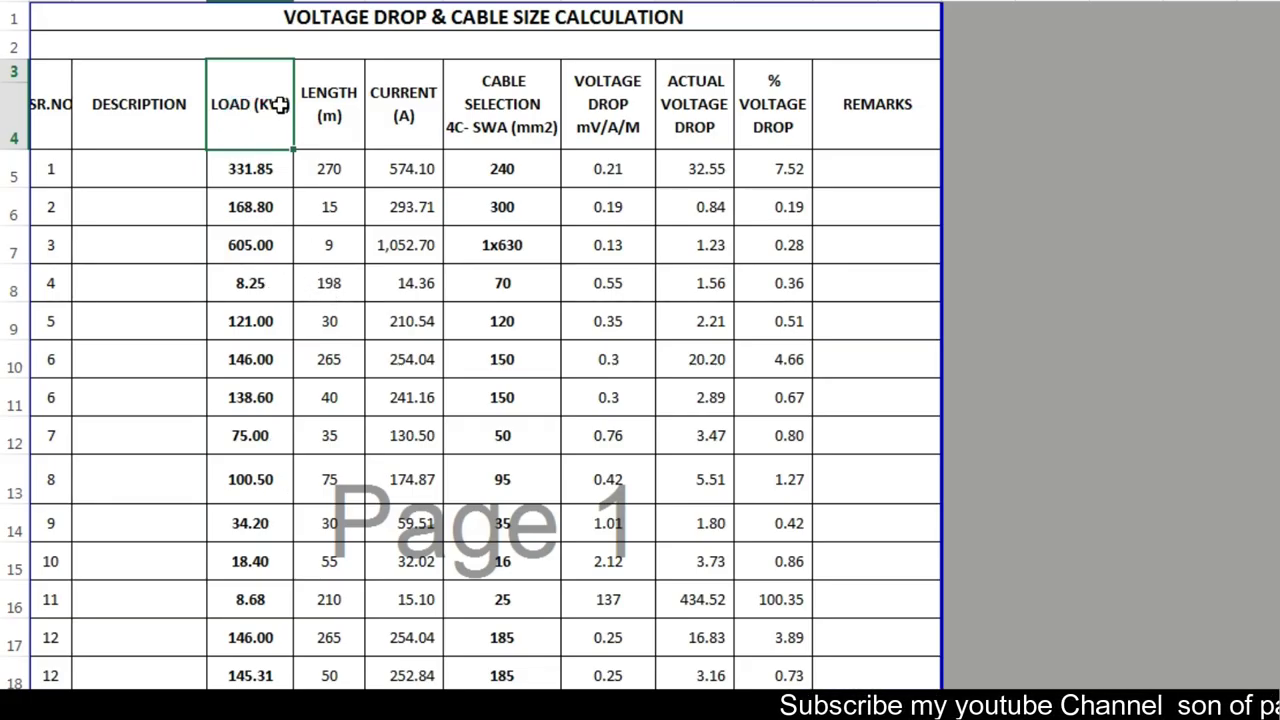
# Label serial 1 as MDB in the description cell B5
pyautogui.click(246, 178)
pyautogui.click(251, 245)
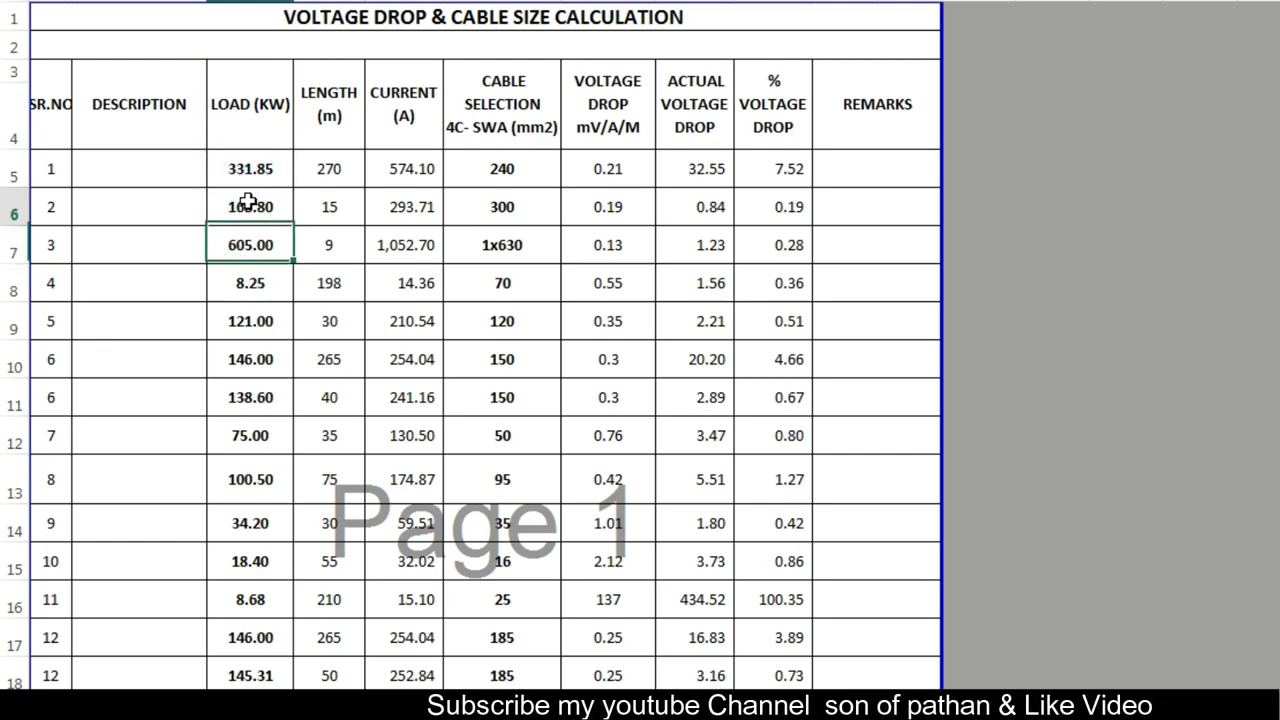
pyautogui.click(244, 175)
pyautogui.click(254, 208)
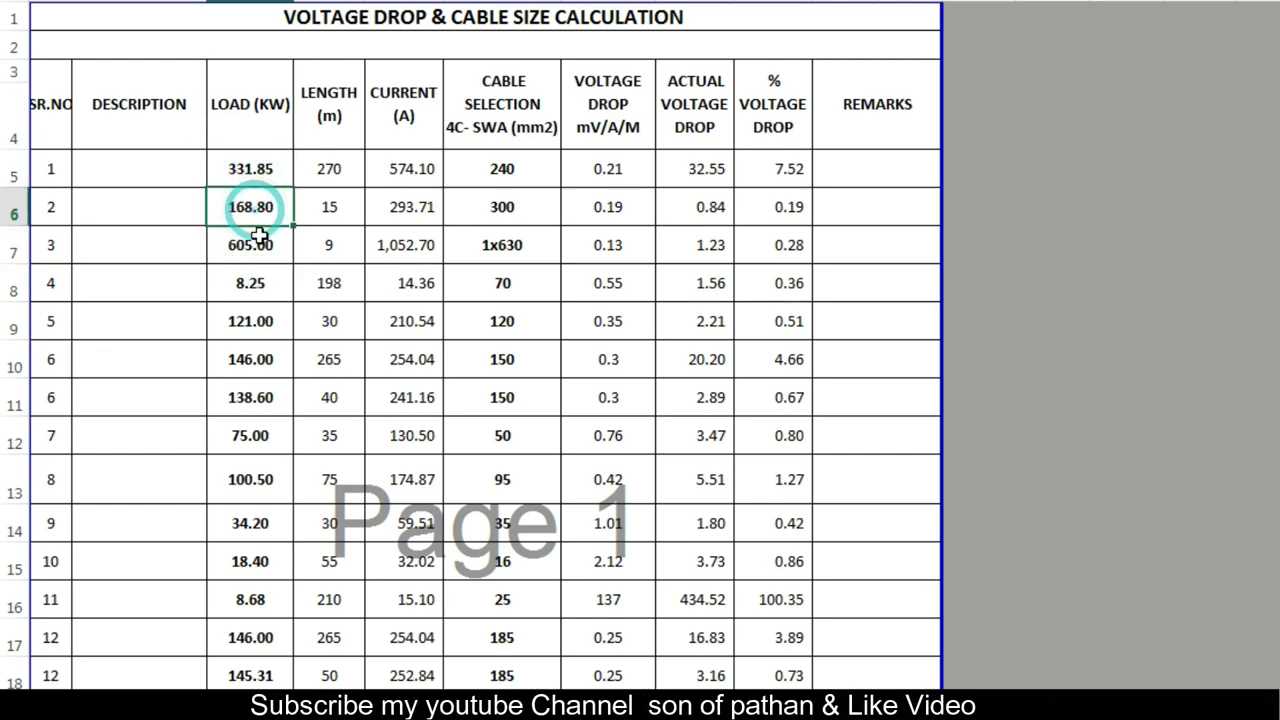
pyautogui.click(160, 168)
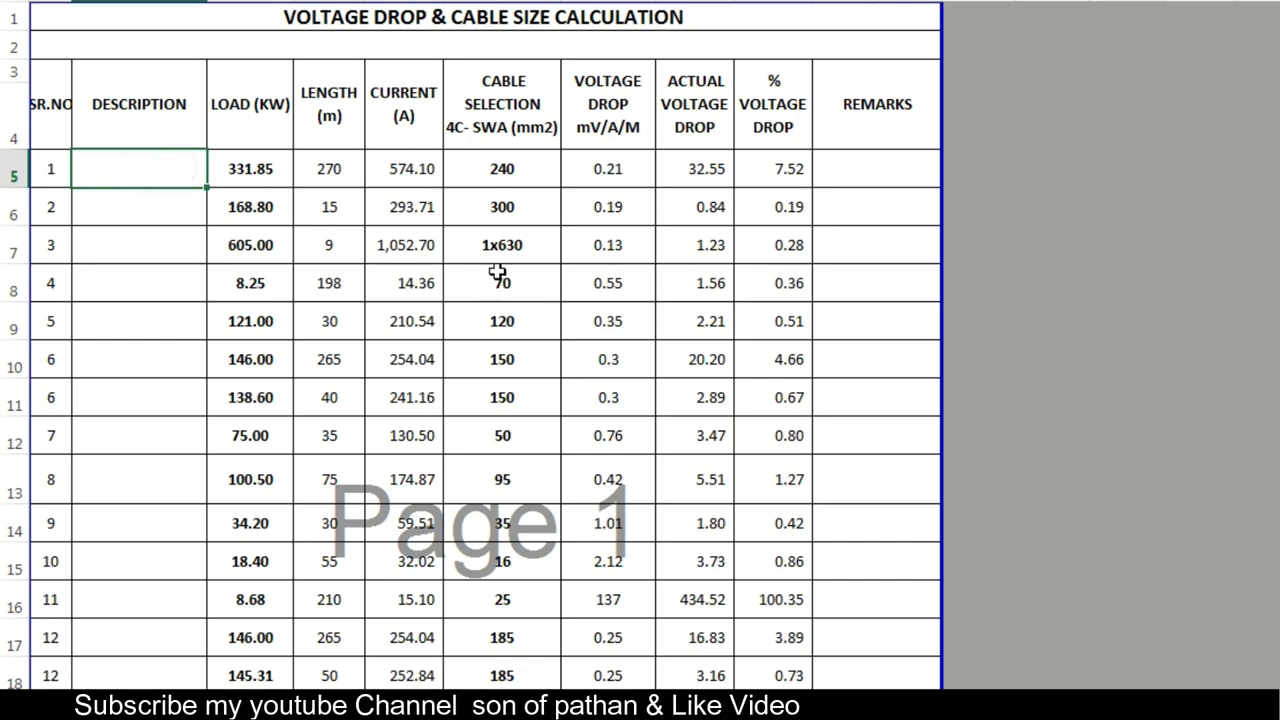
pyautogui.write('MDB')
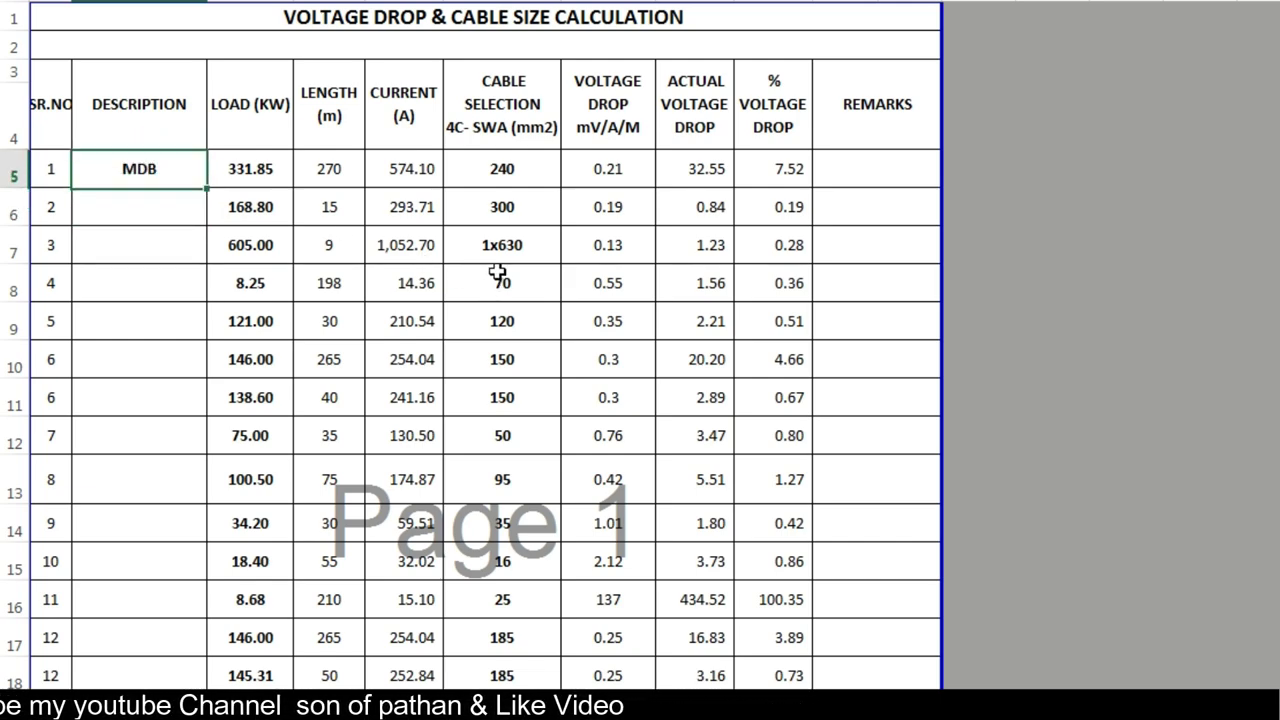
# Set serial 1's load in C5 to 121 kW, giving 209.33 A and 2.74% drop
pyautogui.press('Right')
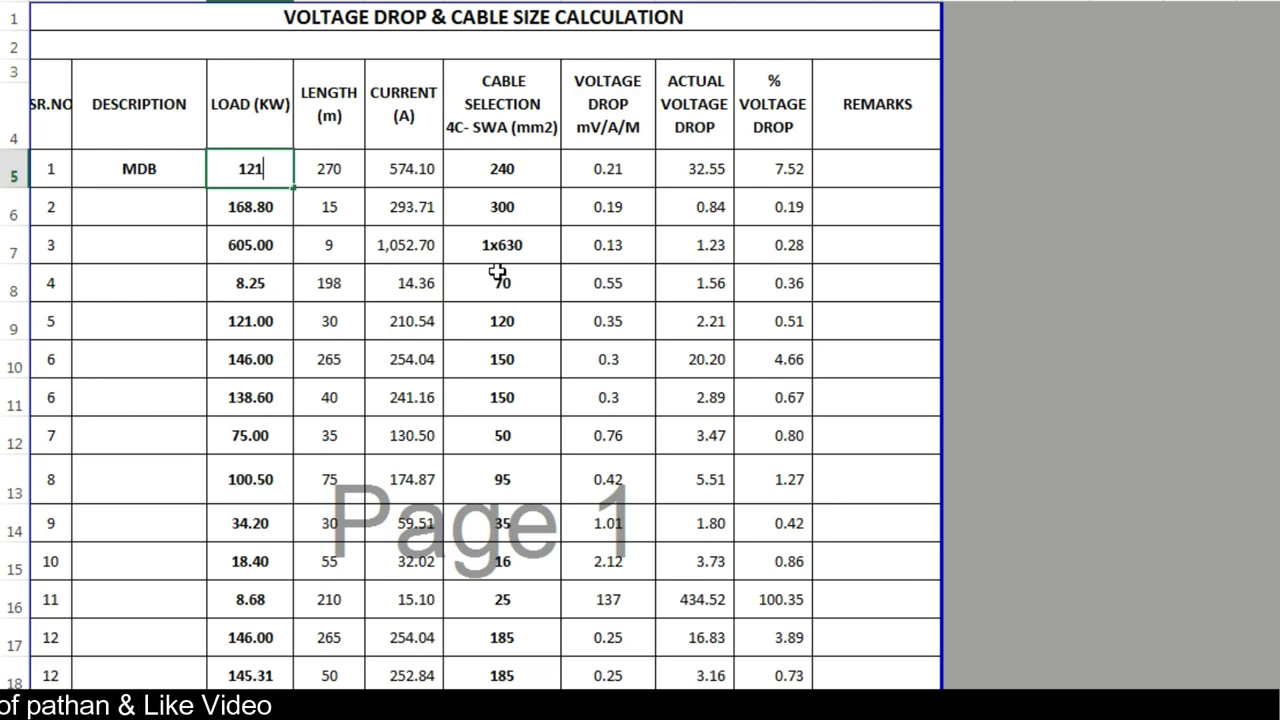
pyautogui.press('Return')
pyautogui.press('Down')
pyautogui.press('Down')
pyautogui.press('Down')
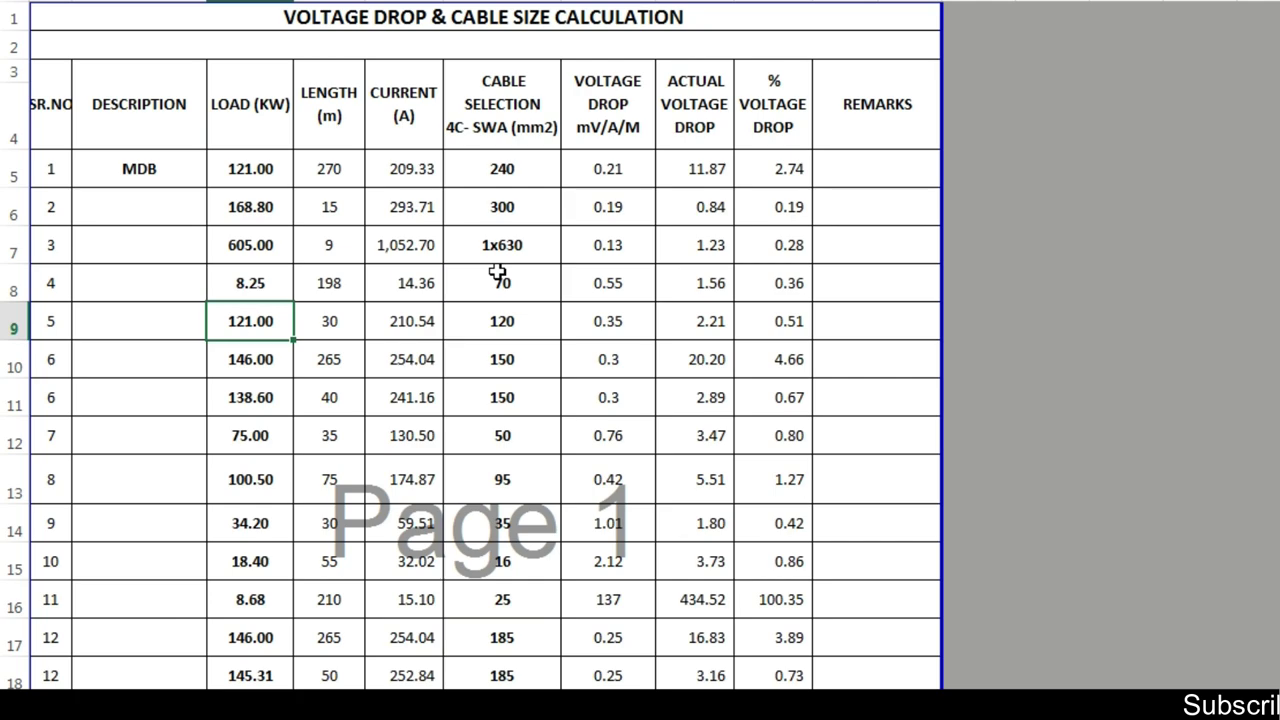
pyautogui.press('Down')
pyautogui.press('Down')
pyautogui.press('Down')
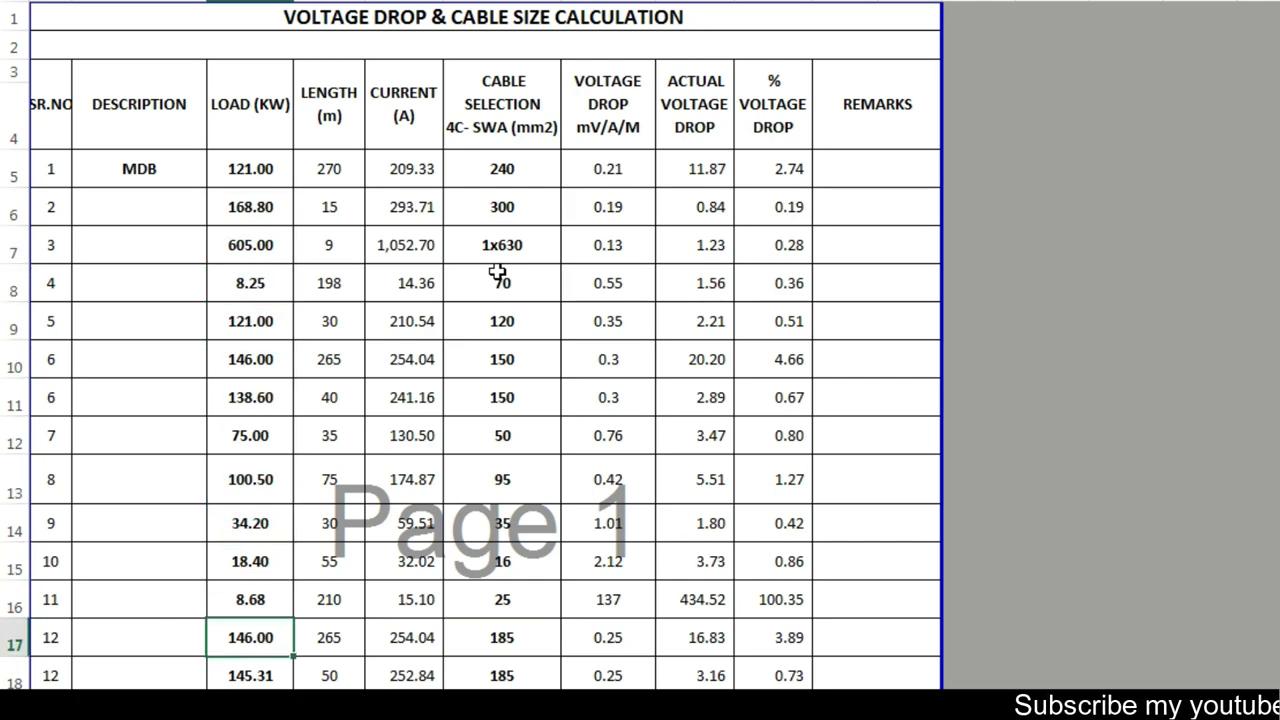
pyautogui.press('Down')
pyautogui.press('Down')
pyautogui.press('Up')
pyautogui.press('Up')
pyautogui.press('Up')
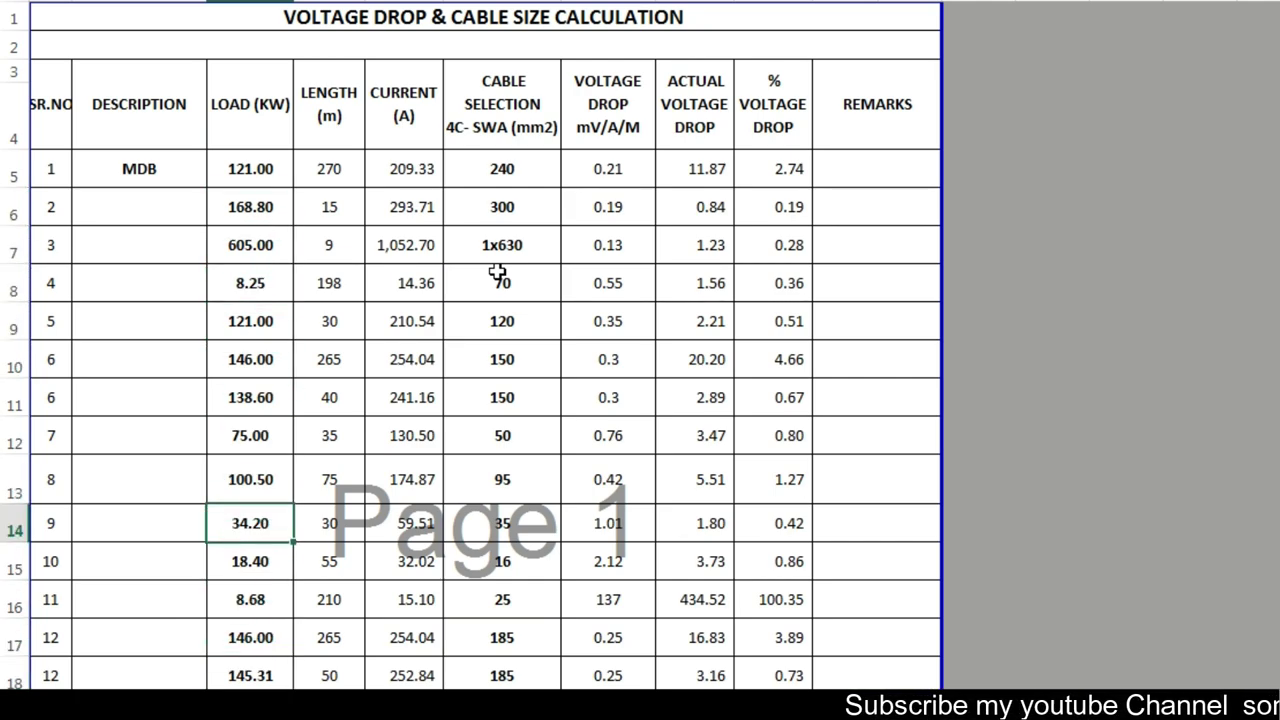
pyautogui.press('Up')
pyautogui.press('Up')
pyautogui.press('Up')
pyautogui.press('Up')
pyautogui.press('Up')
# Enter 121 kW and 105 m for serial 5 in row 9, checking E9's =C9*1.74 formula
pyautogui.write('1')
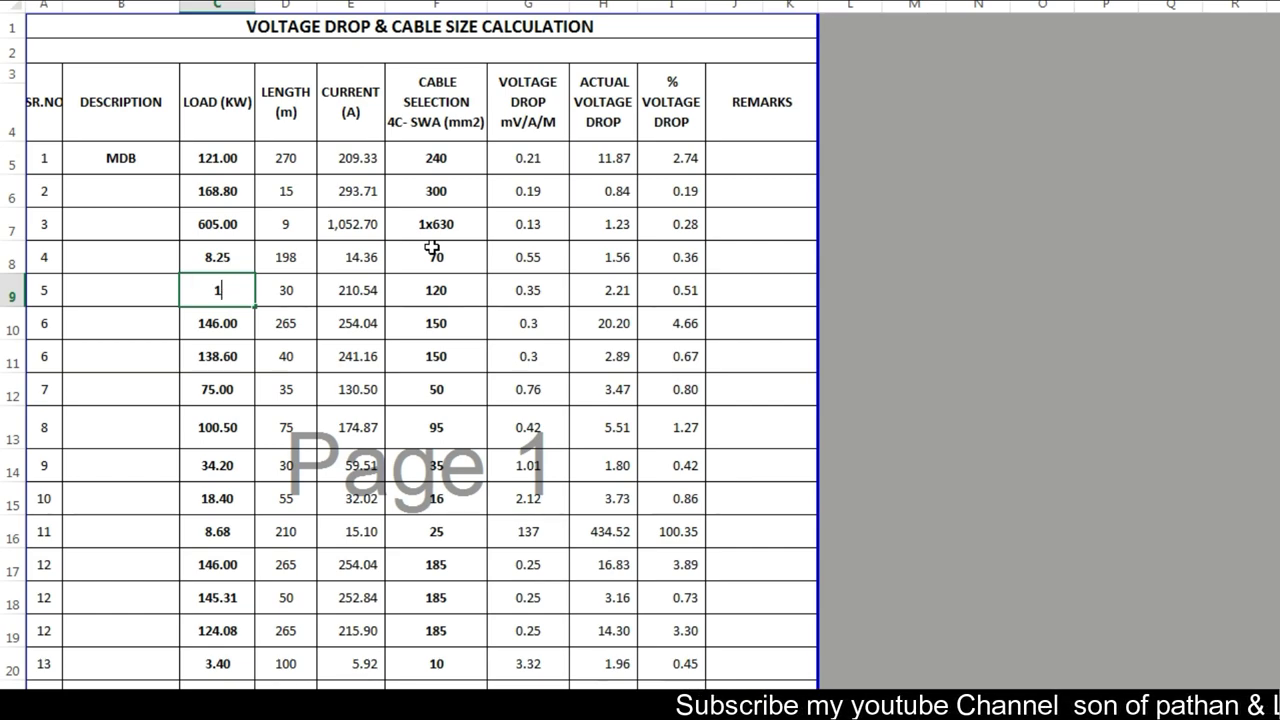
pyautogui.write('21')
pyautogui.press('Tab')
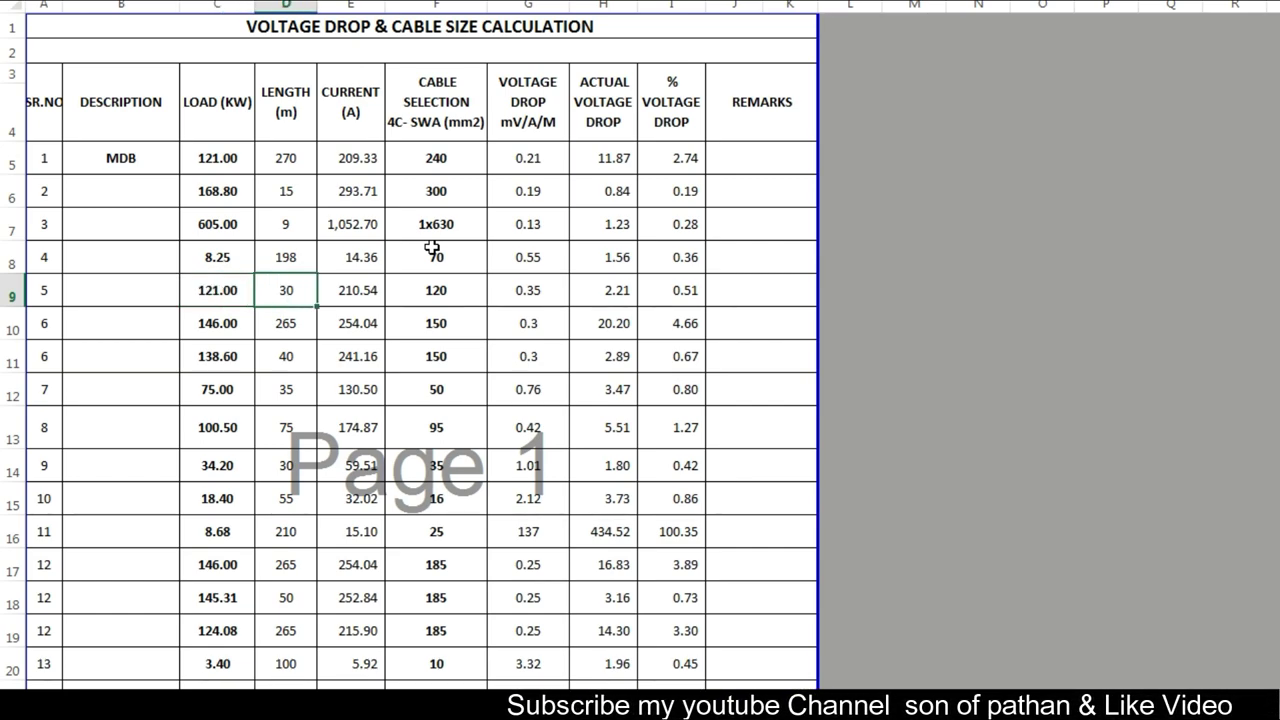
pyautogui.write('1')
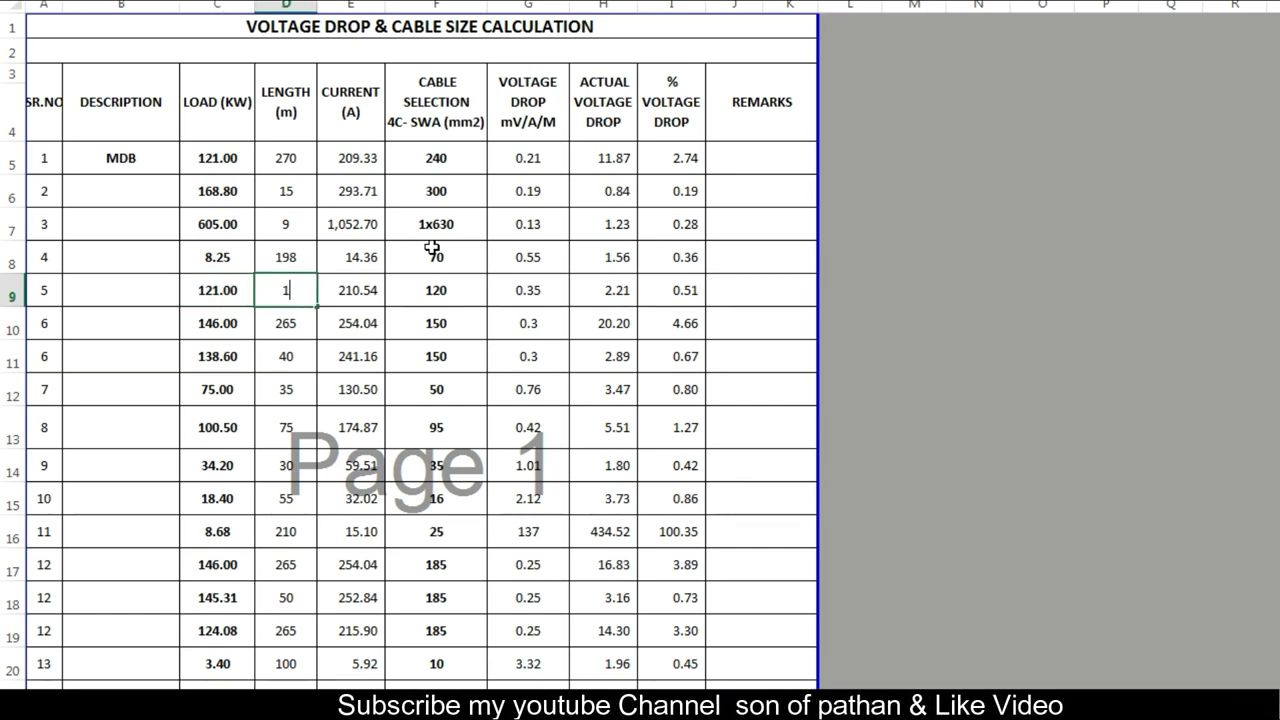
pyautogui.write('05')
pyautogui.press('Tab')
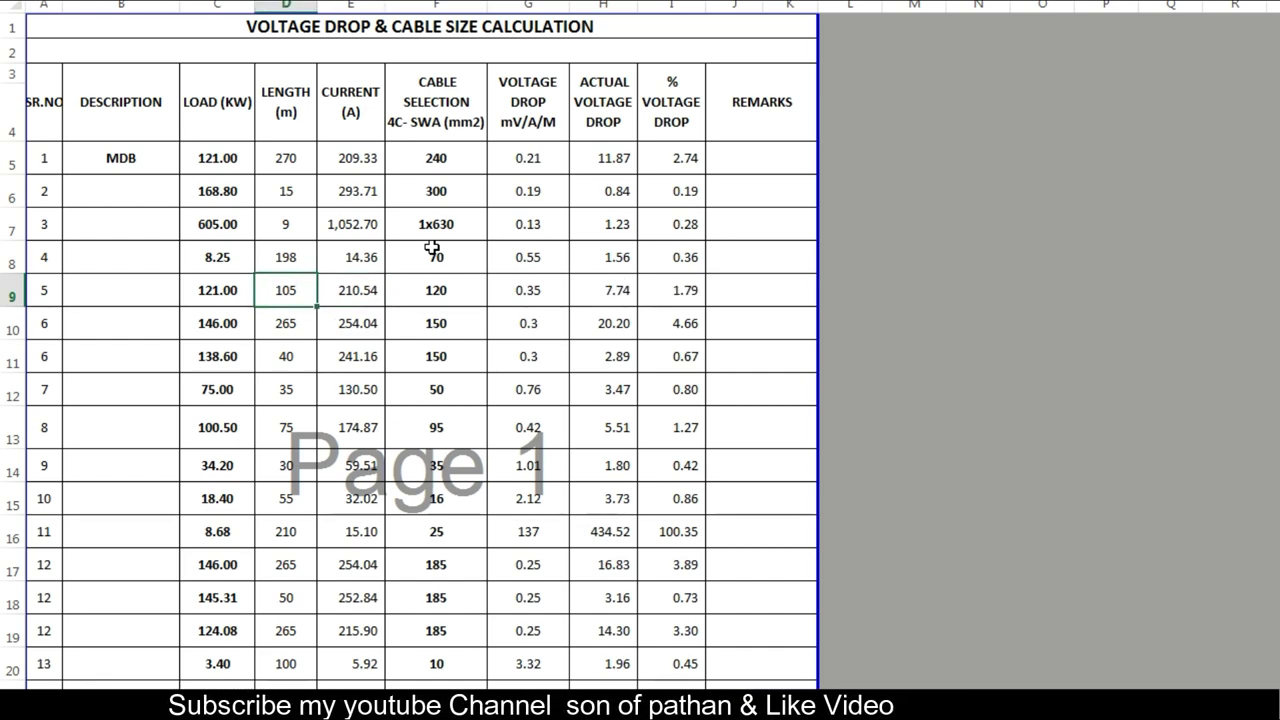
pyautogui.press('F2')
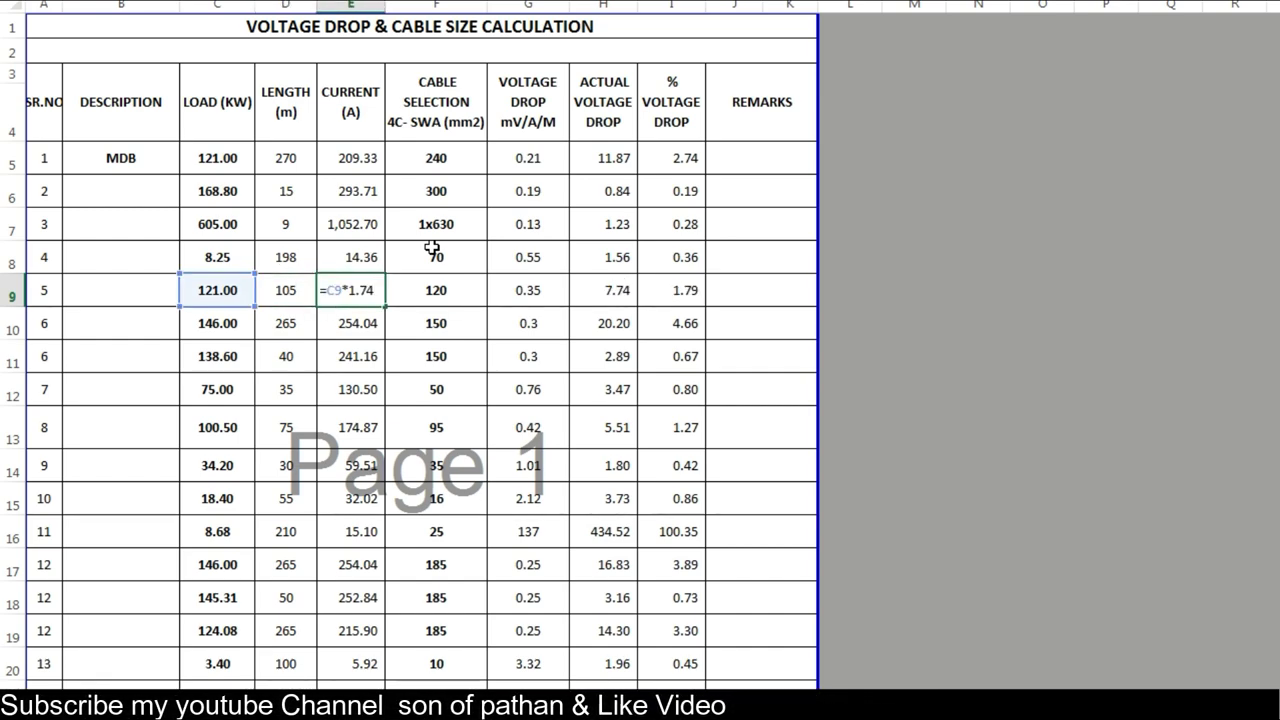
pyautogui.press('Escape')
pyautogui.press('Tab')
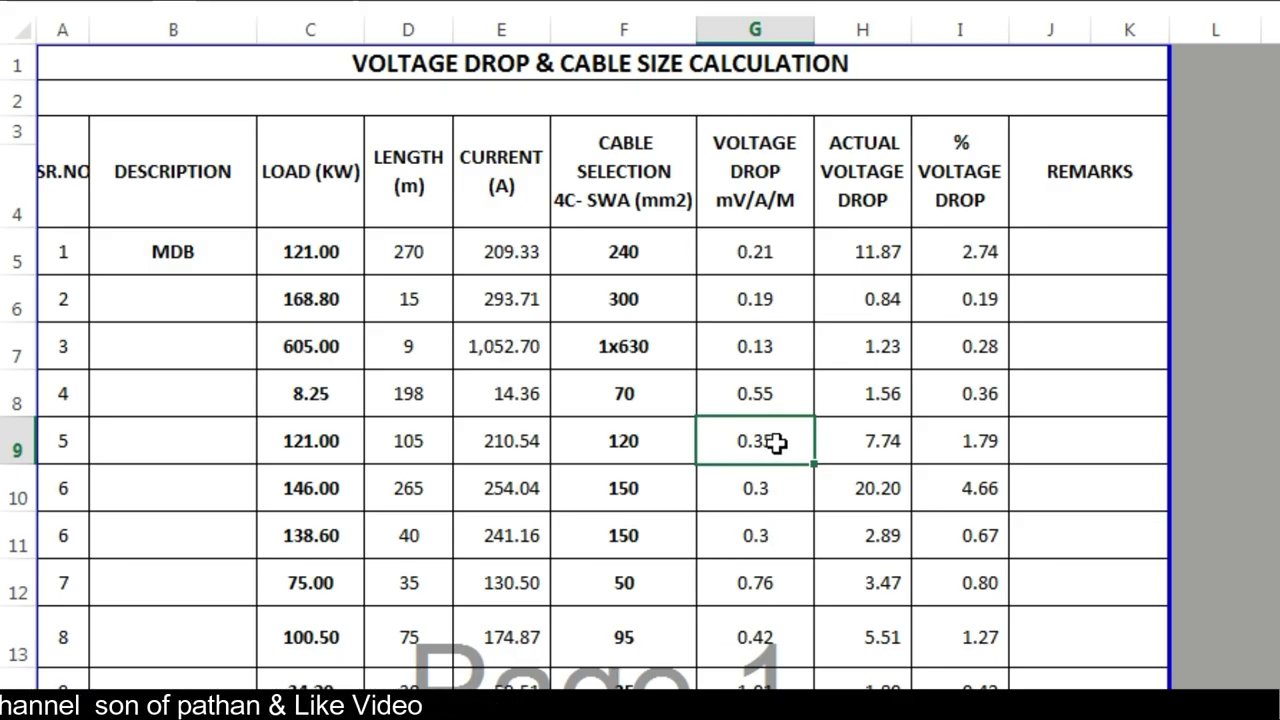
pyautogui.click(777, 443)
pyautogui.moveTo(337, 433); pyautogui.dragTo(787, 442)
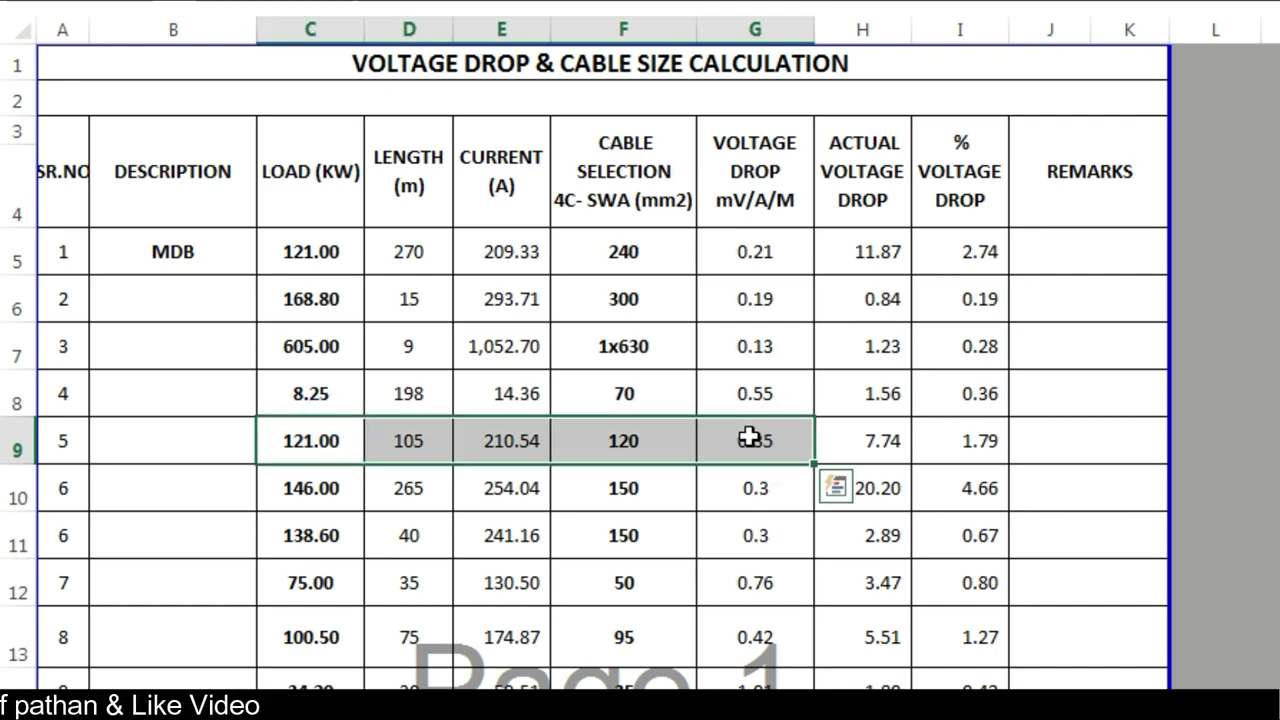
pyautogui.click(750, 438)
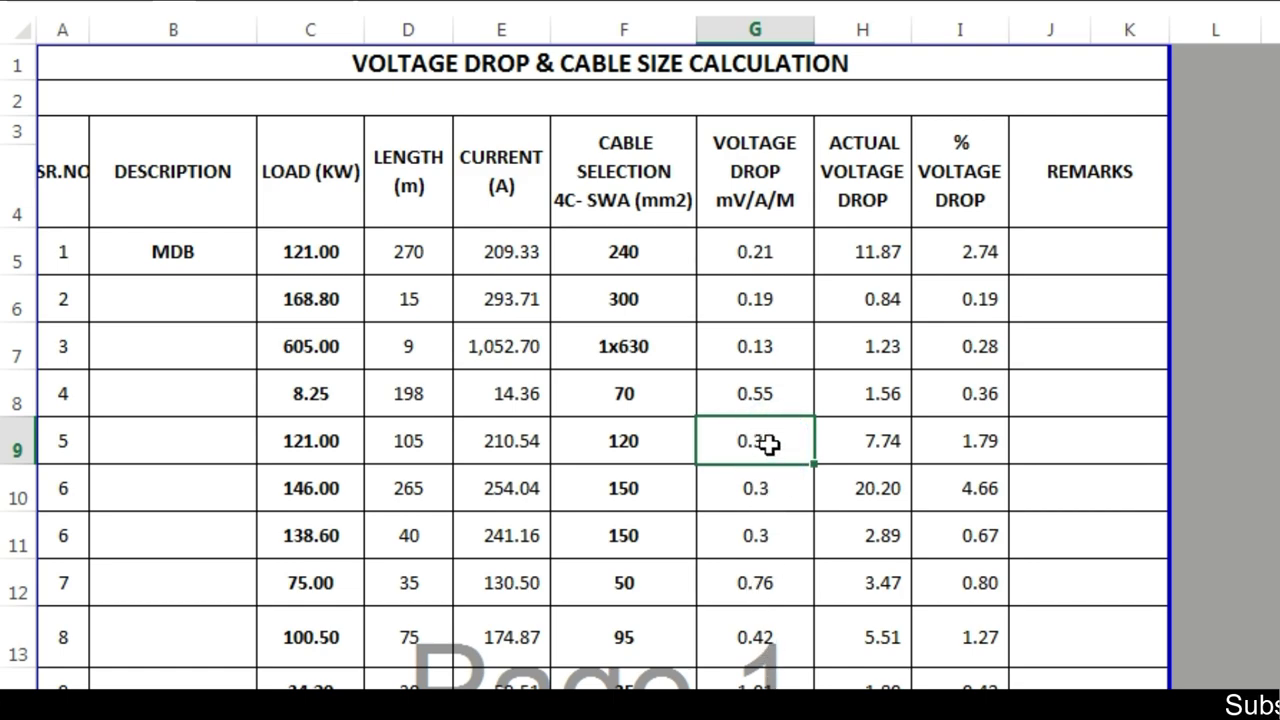
pyautogui.click(890, 440)
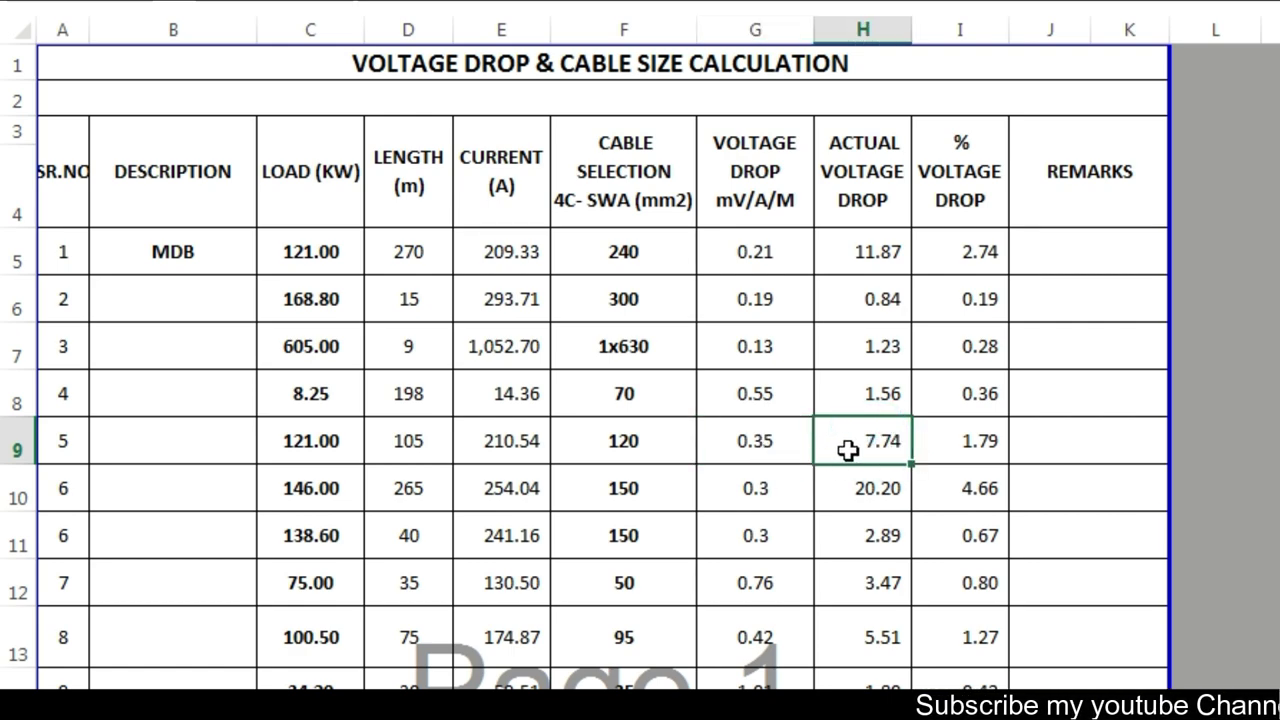
pyautogui.click(963, 438)
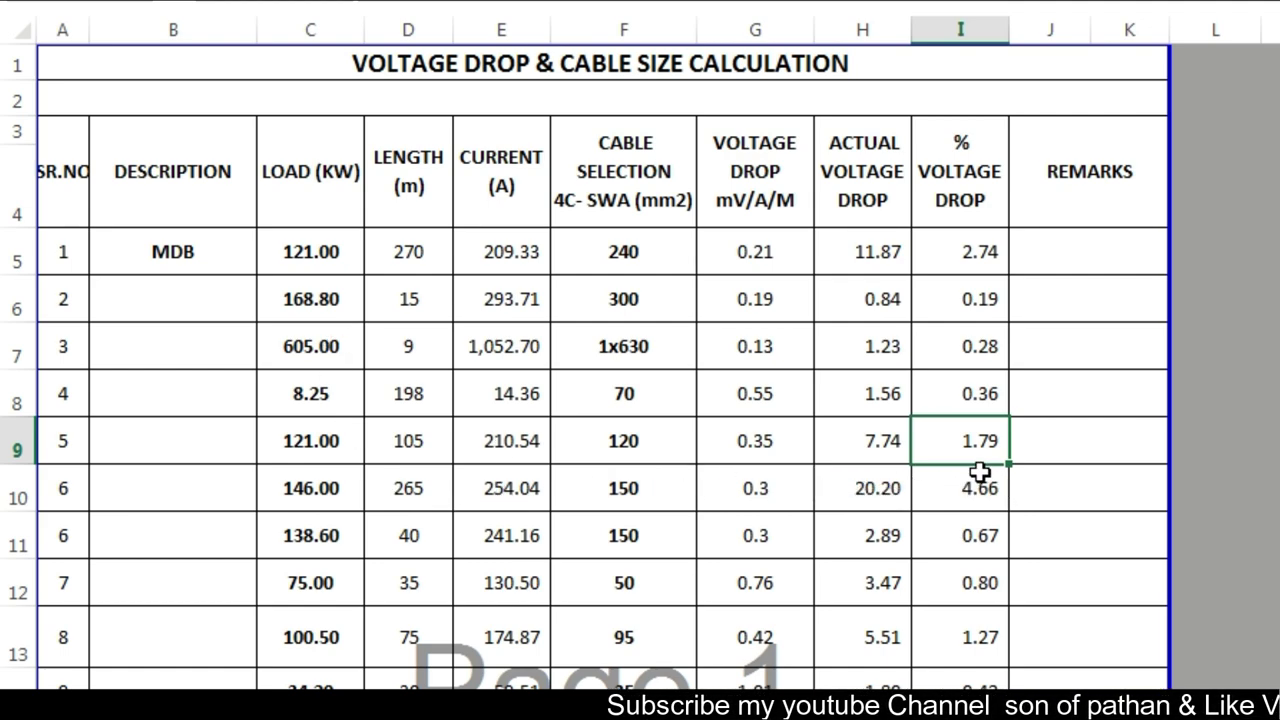
pyautogui.click(968, 443)
pyautogui.click(888, 445)
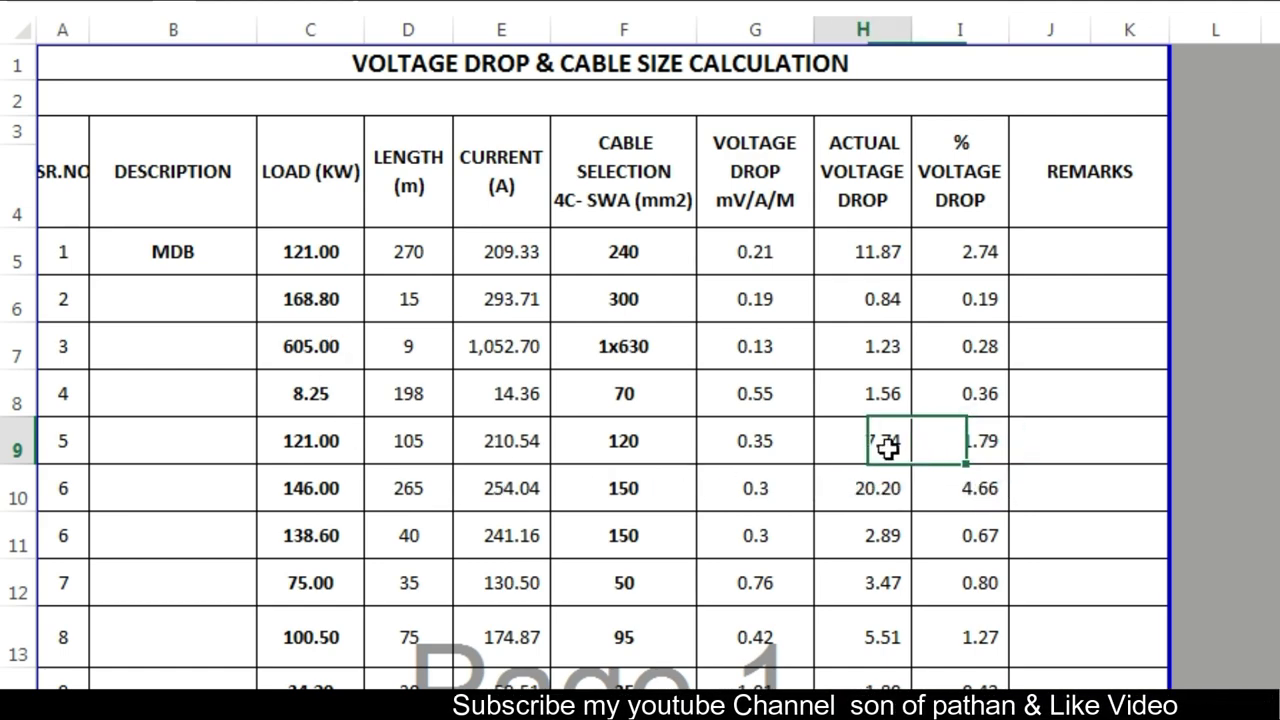
pyautogui.doubleClick(884, 440)
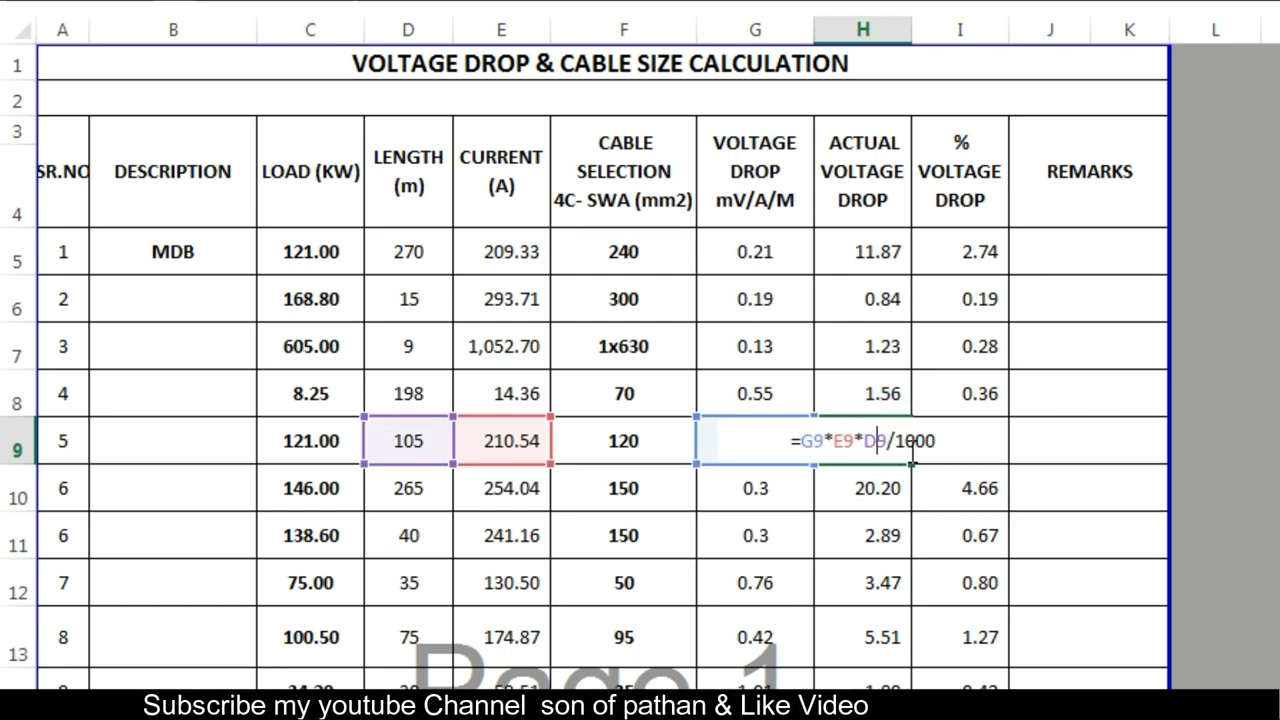
pyautogui.hotkey('ctrl', 'Return')
pyautogui.click(977, 443)
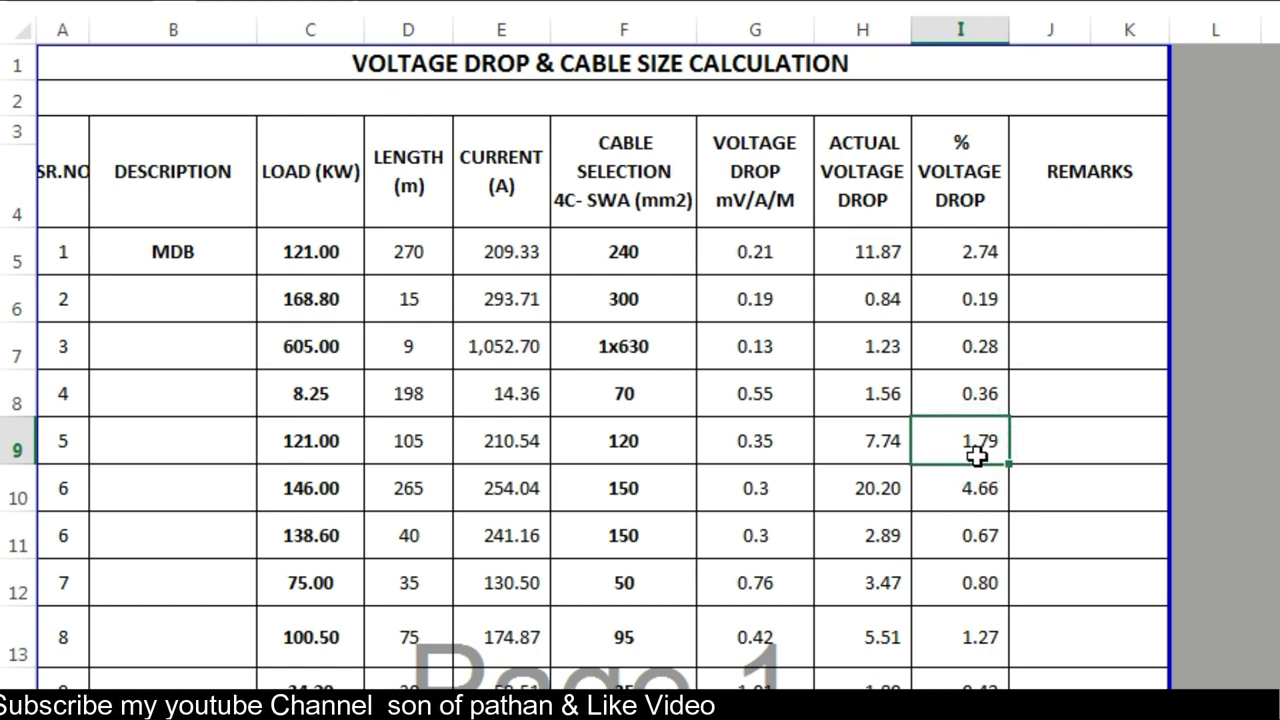
pyautogui.doubleClick(975, 445)
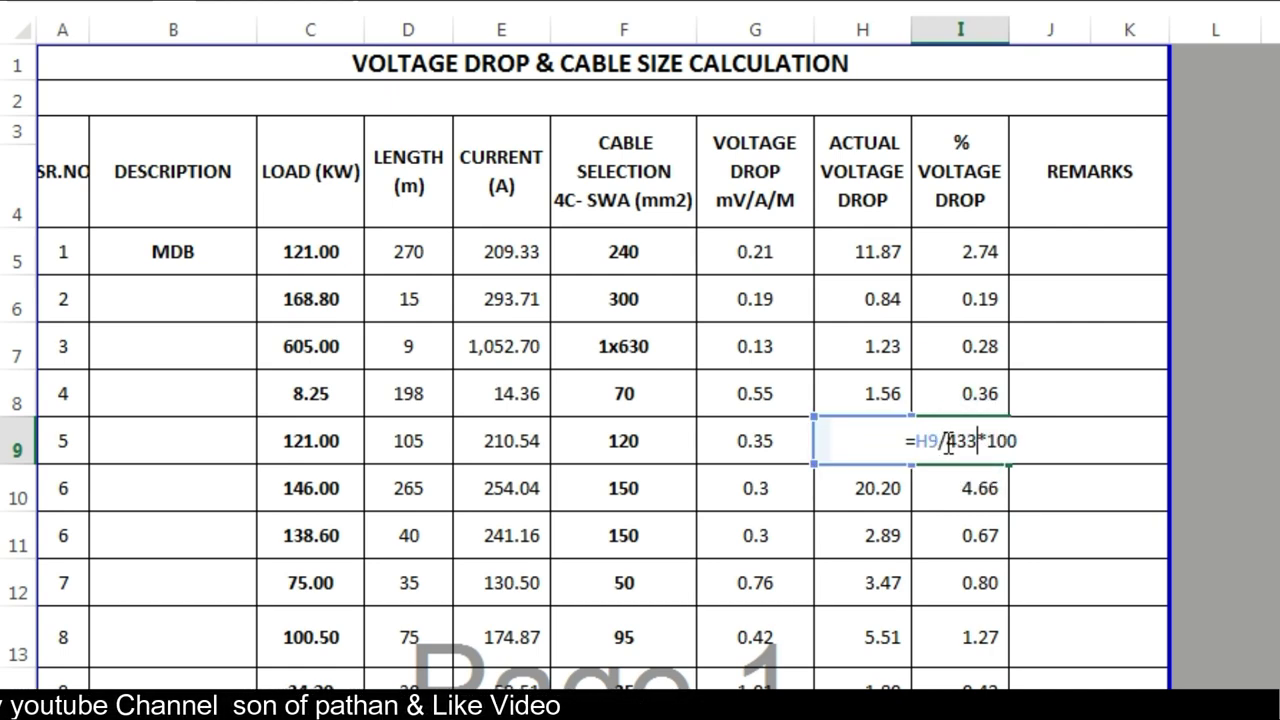
pyautogui.moveTo(947, 443); pyautogui.dragTo(971, 441)
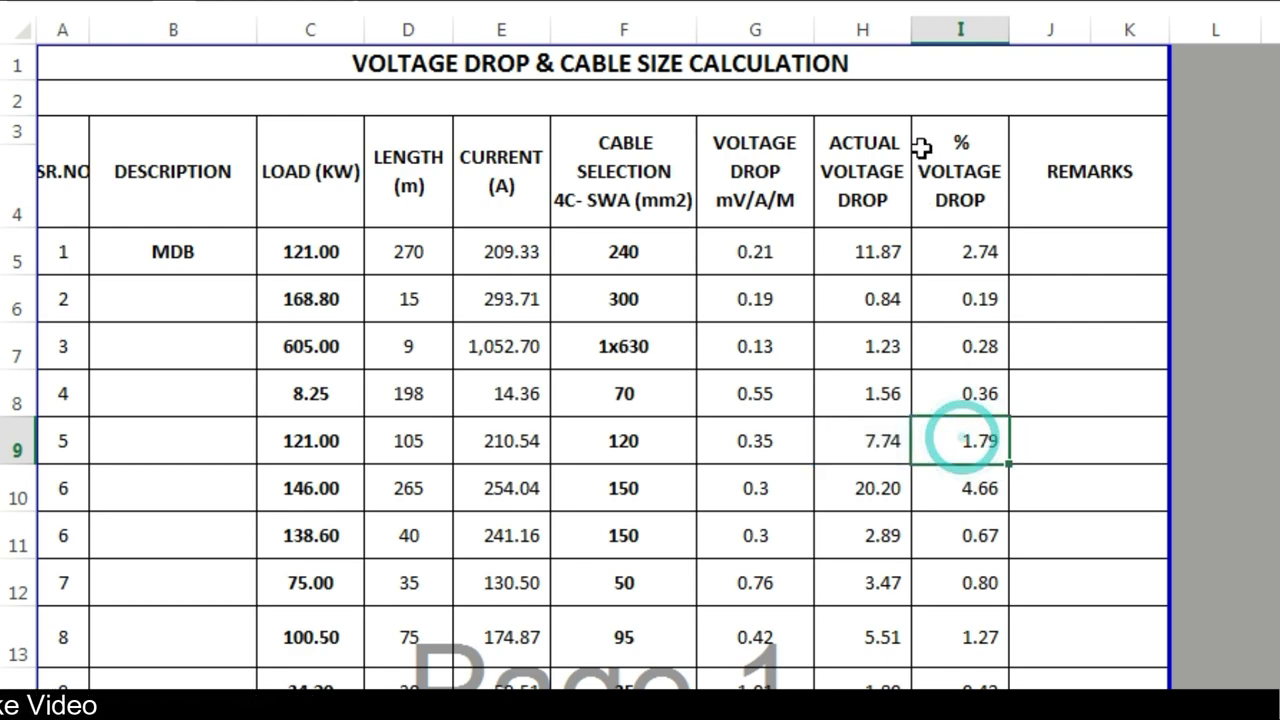
# Give item 8 in row 13 a 121 kW load over 105 m, yielding 210.54 A and 2.14%
pyautogui.moveTo(946, 140); pyautogui.dragTo(960, 440)
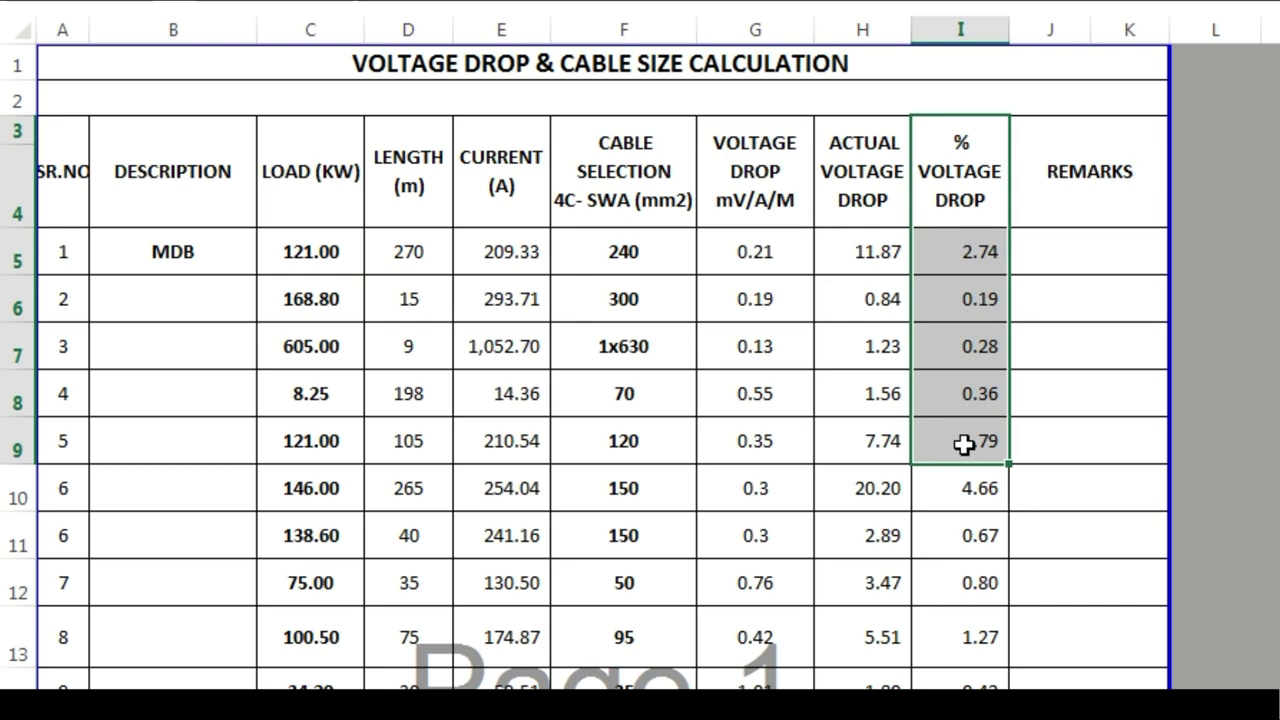
pyautogui.click(963, 438)
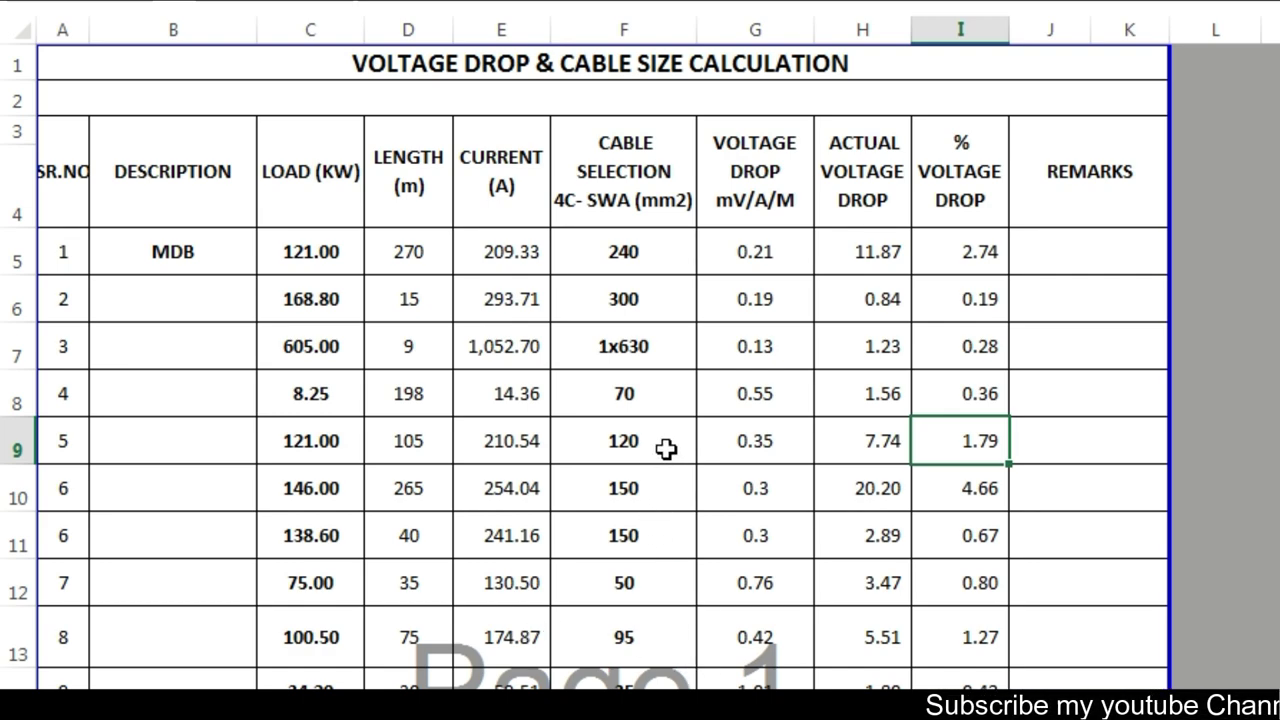
pyautogui.click(624, 628)
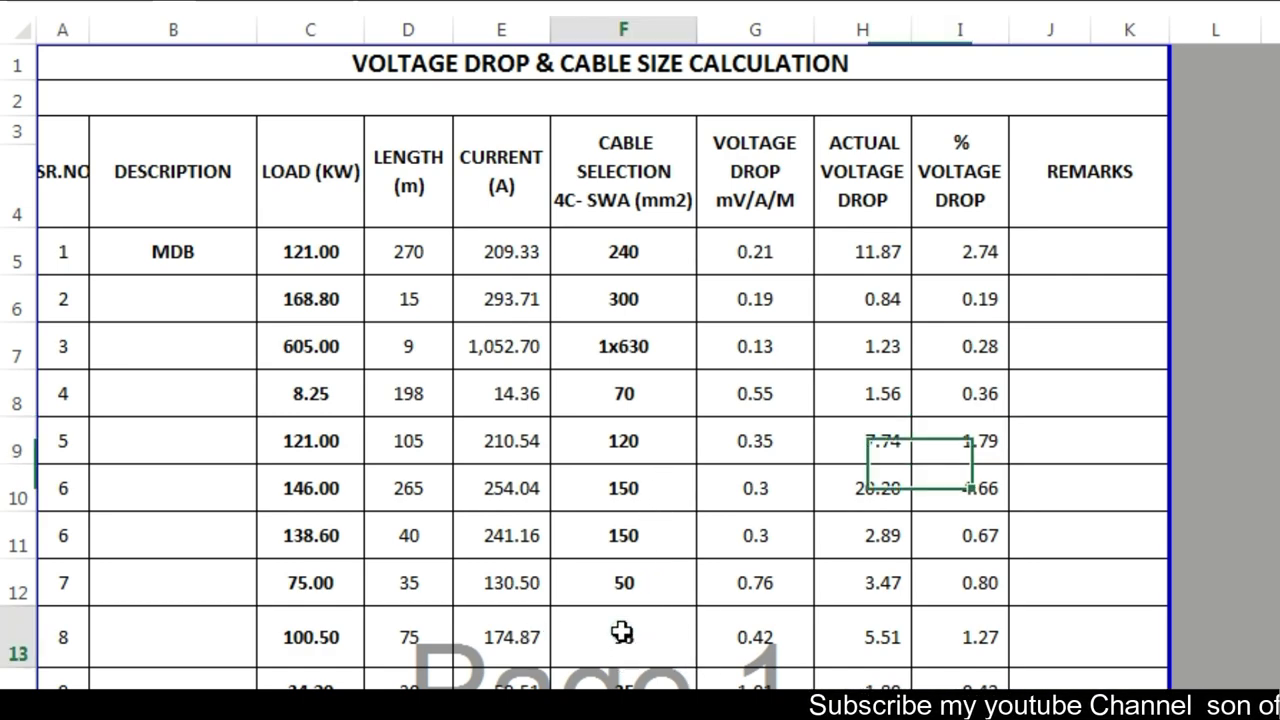
pyautogui.click(298, 641)
pyautogui.write('121')
pyautogui.press('Tab')
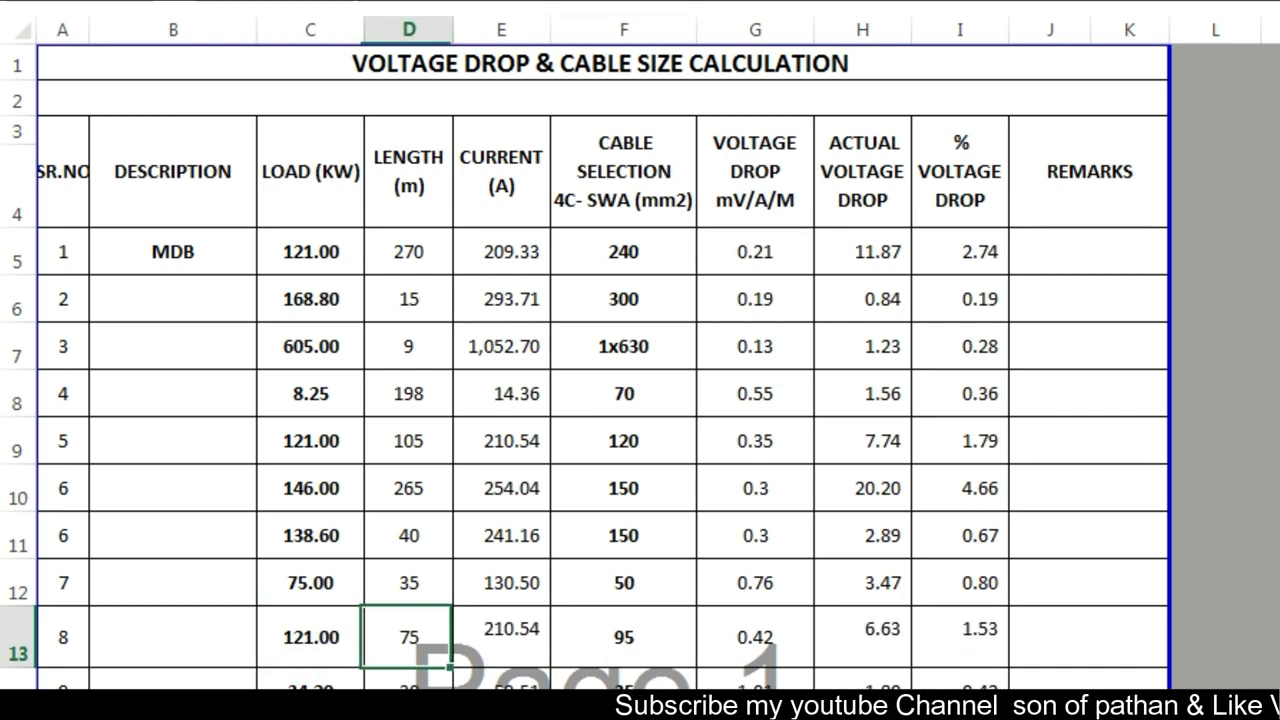
pyautogui.write('105')
pyautogui.press('Tab')
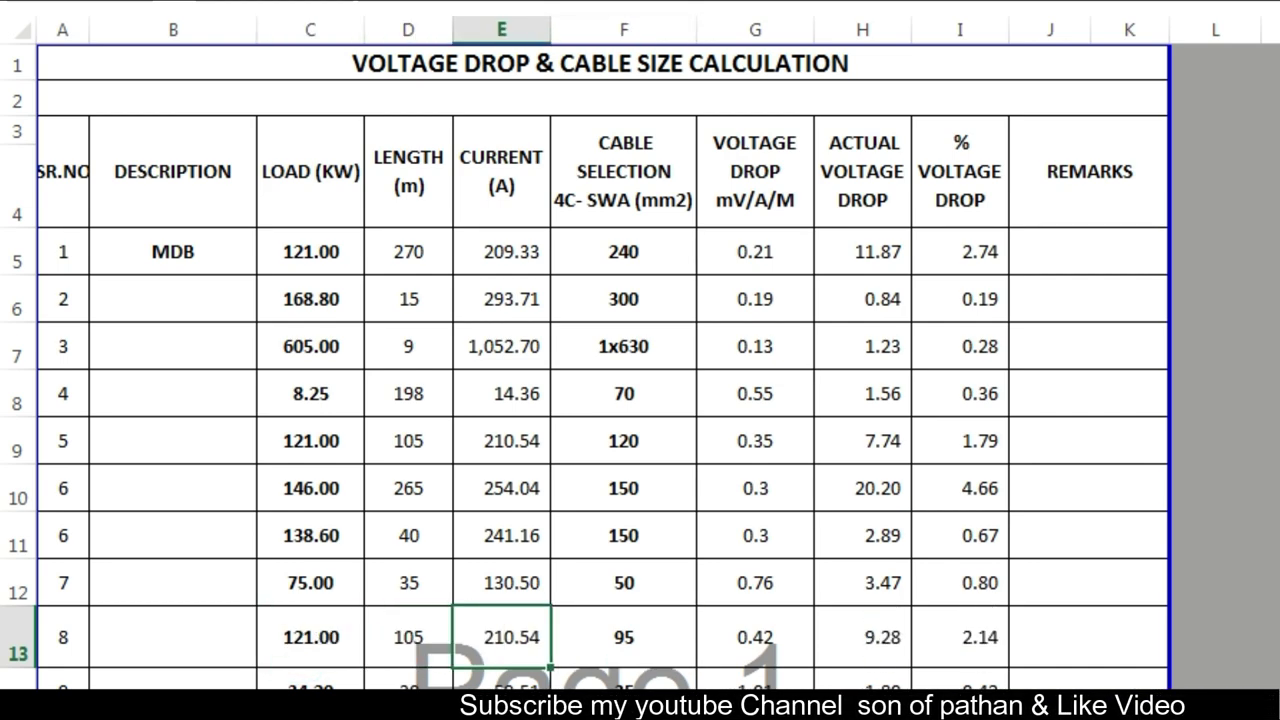
pyautogui.press('Tab')
pyautogui.press('Tab')
pyautogui.press('Tab')
pyautogui.press('Tab')
pyautogui.press('Return')
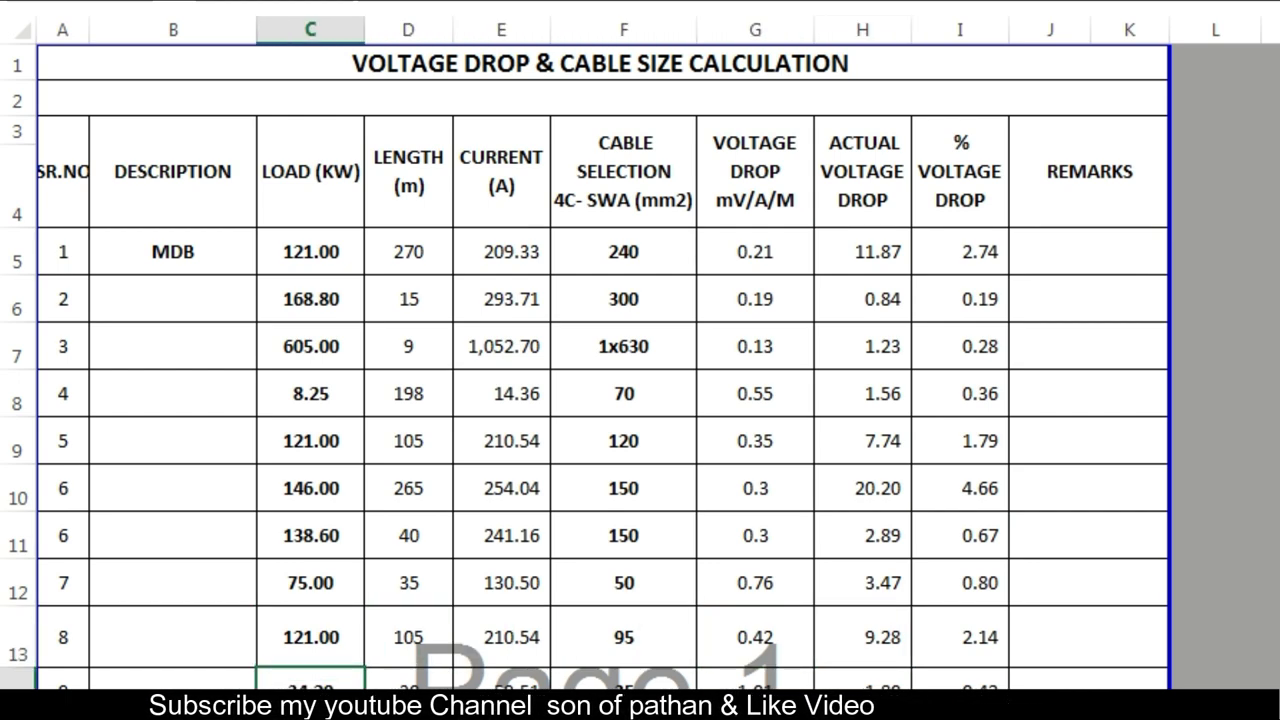
# Enter 121 kW and 105 m for item 4 in row 8, giving 2.81% drop on 70 mm² cable
pyautogui.press('Up')
pyautogui.press('Up')
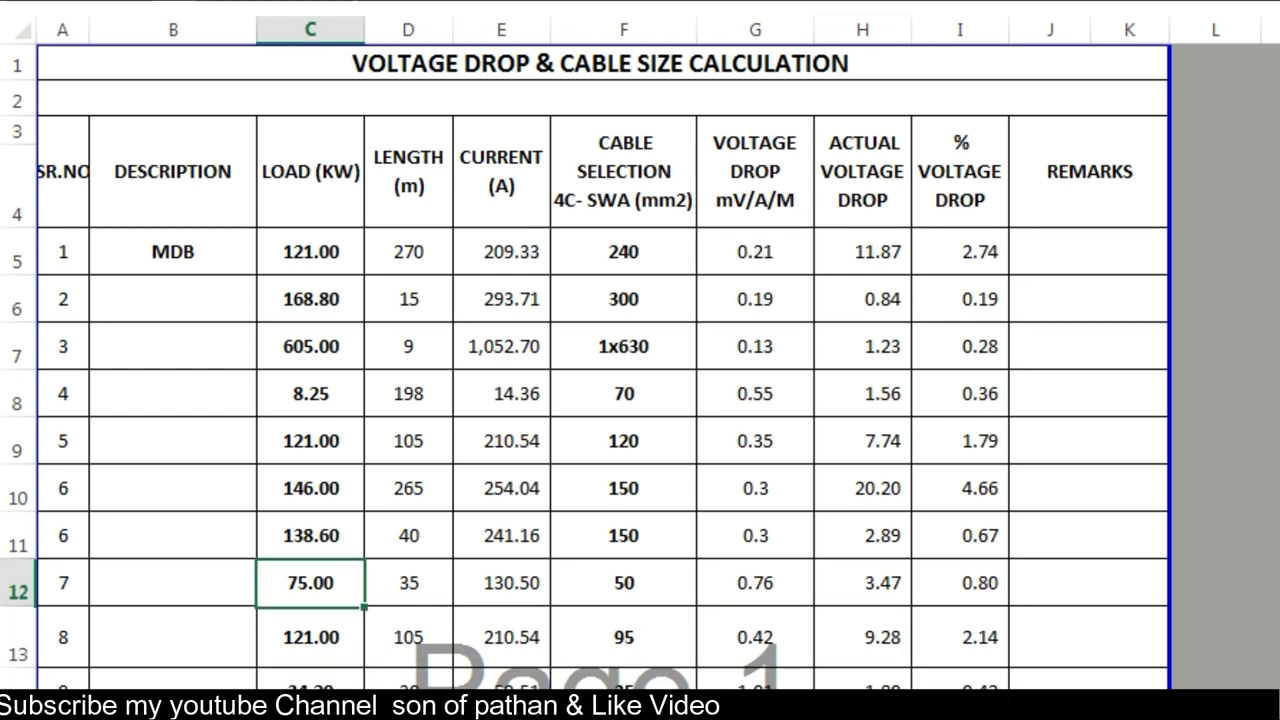
pyautogui.press('Up')
pyautogui.press('Up')
pyautogui.press('Up')
pyautogui.press('Up')
pyautogui.write('1')
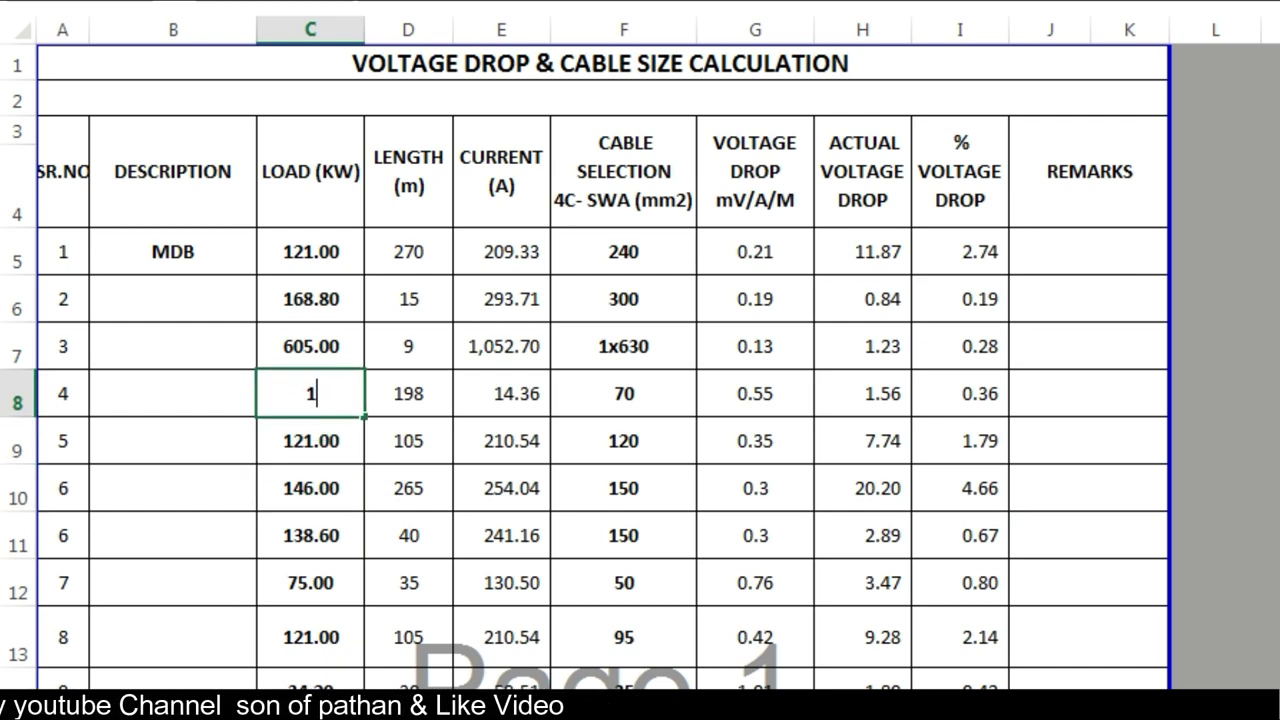
pyautogui.write('21')
pyautogui.press('Tab')
pyautogui.write('10')
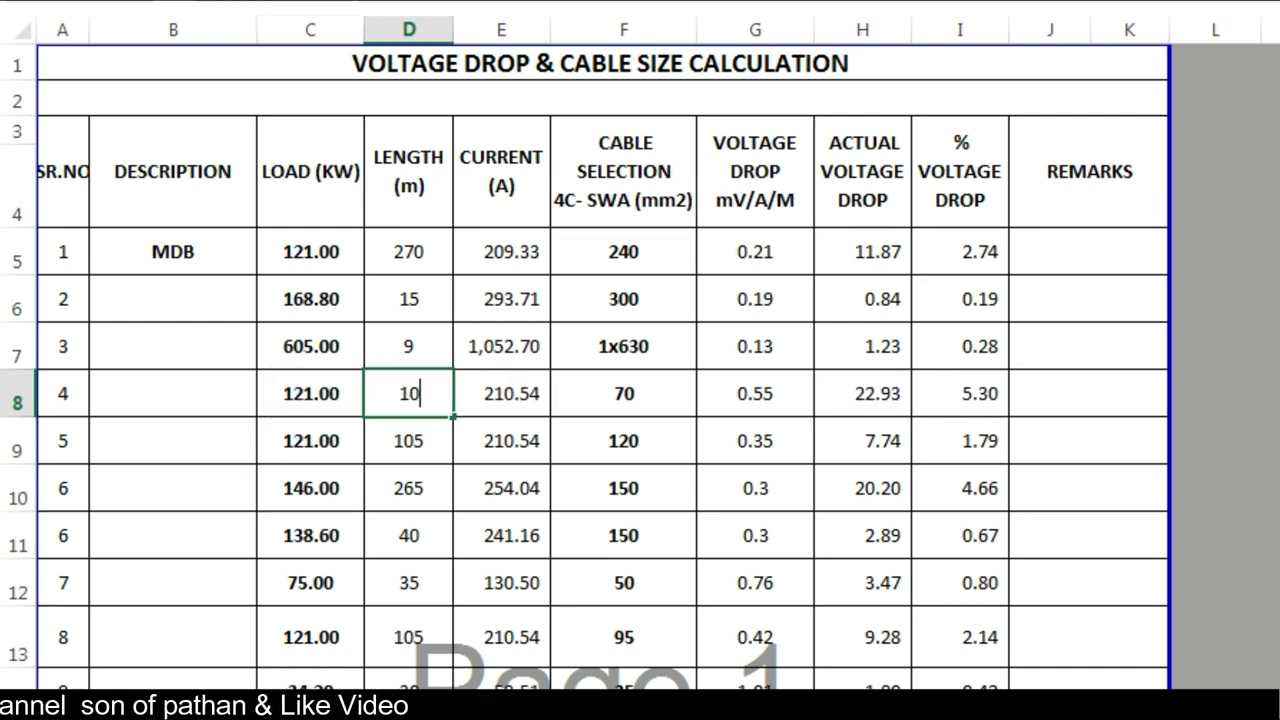
pyautogui.write('5')
pyautogui.press('Tab')
pyautogui.press('Left')
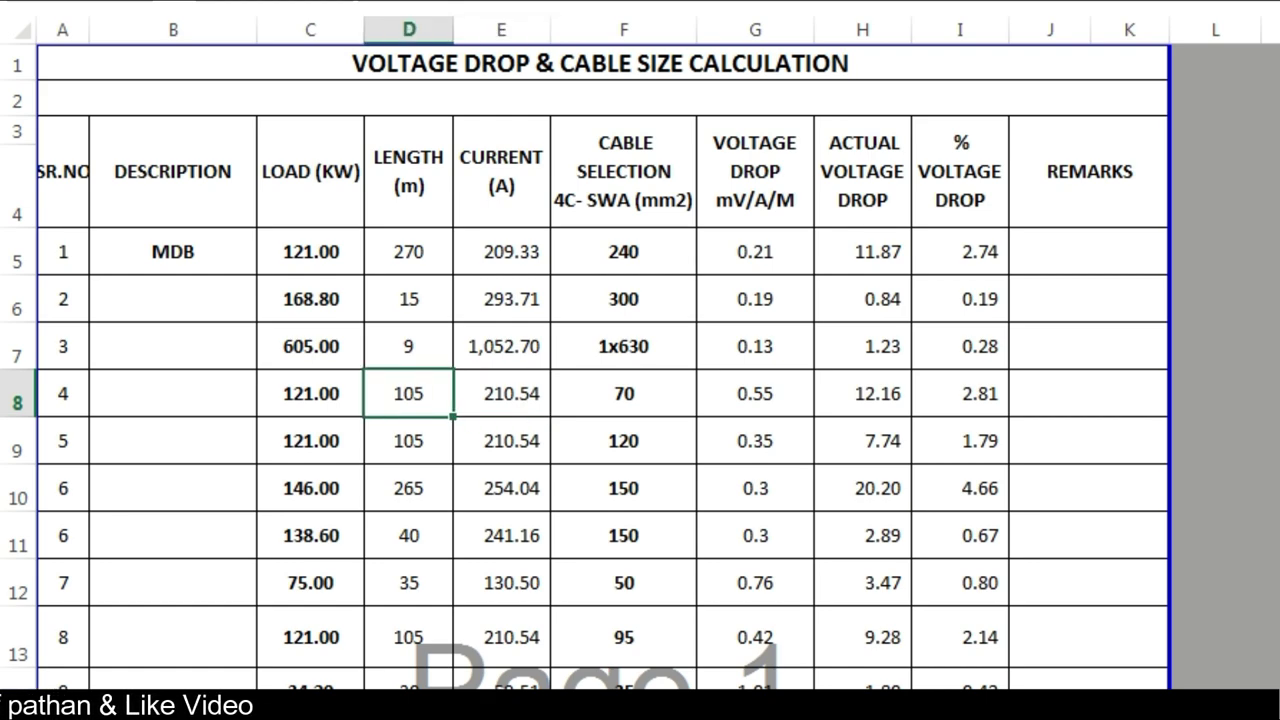
pyautogui.press('Right')
pyautogui.press('Right')
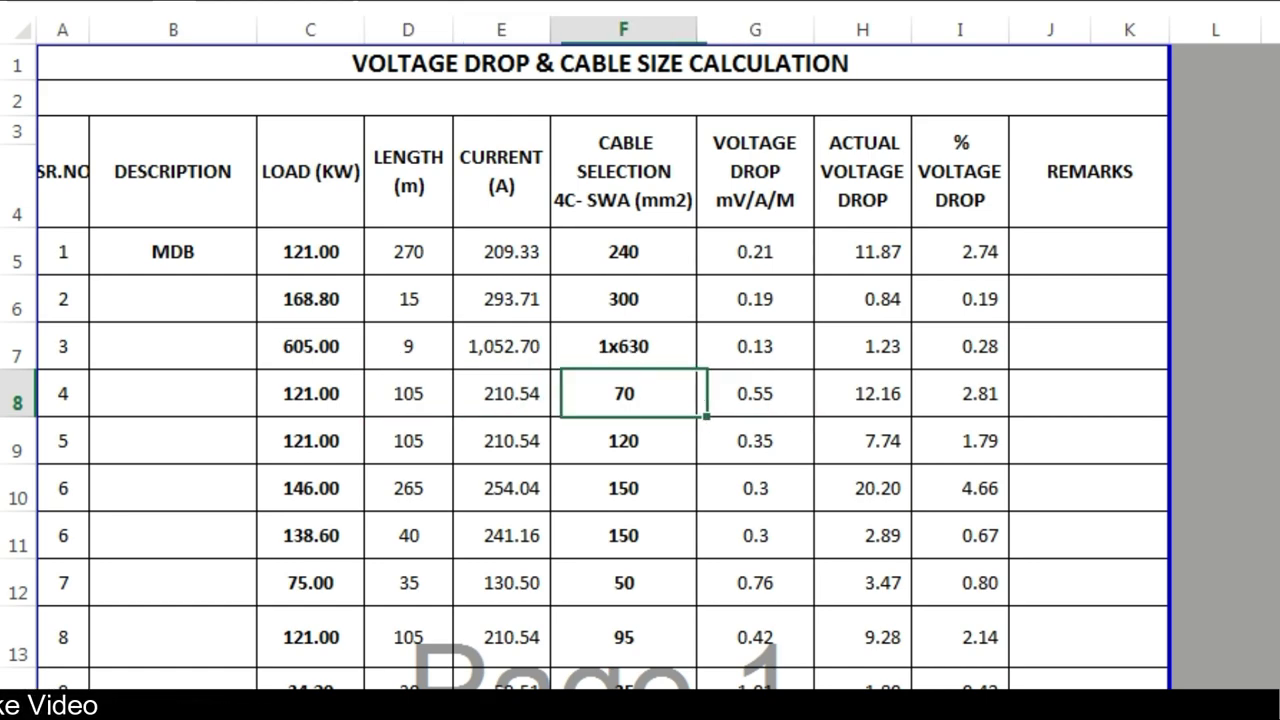
pyautogui.press('Left')
pyautogui.press('Left')
pyautogui.press('Left')
pyautogui.press('Right')
pyautogui.press('Right')
pyautogui.press('Right')
pyautogui.click(409, 393)
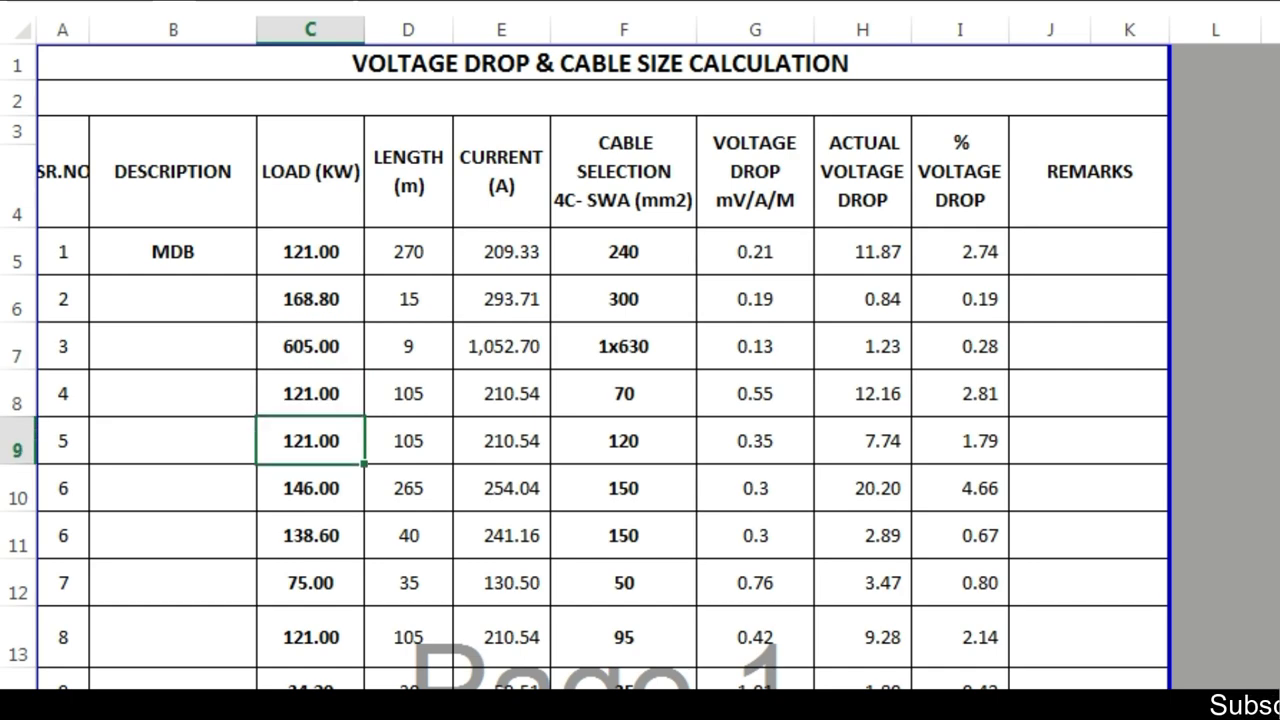
# Move across item 7's row 12 load, length and cable size cells
pyautogui.press('Down')
pyautogui.press('Down')
pyautogui.press('Up')
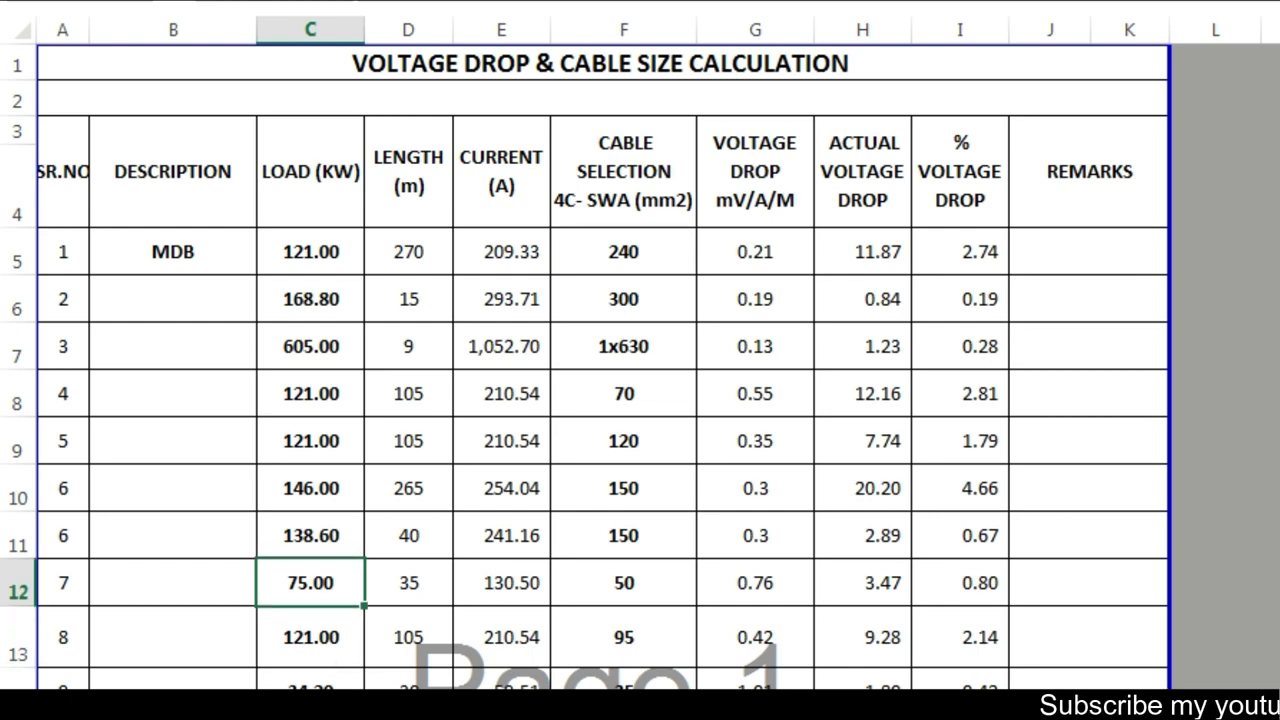
pyautogui.press('Tab')
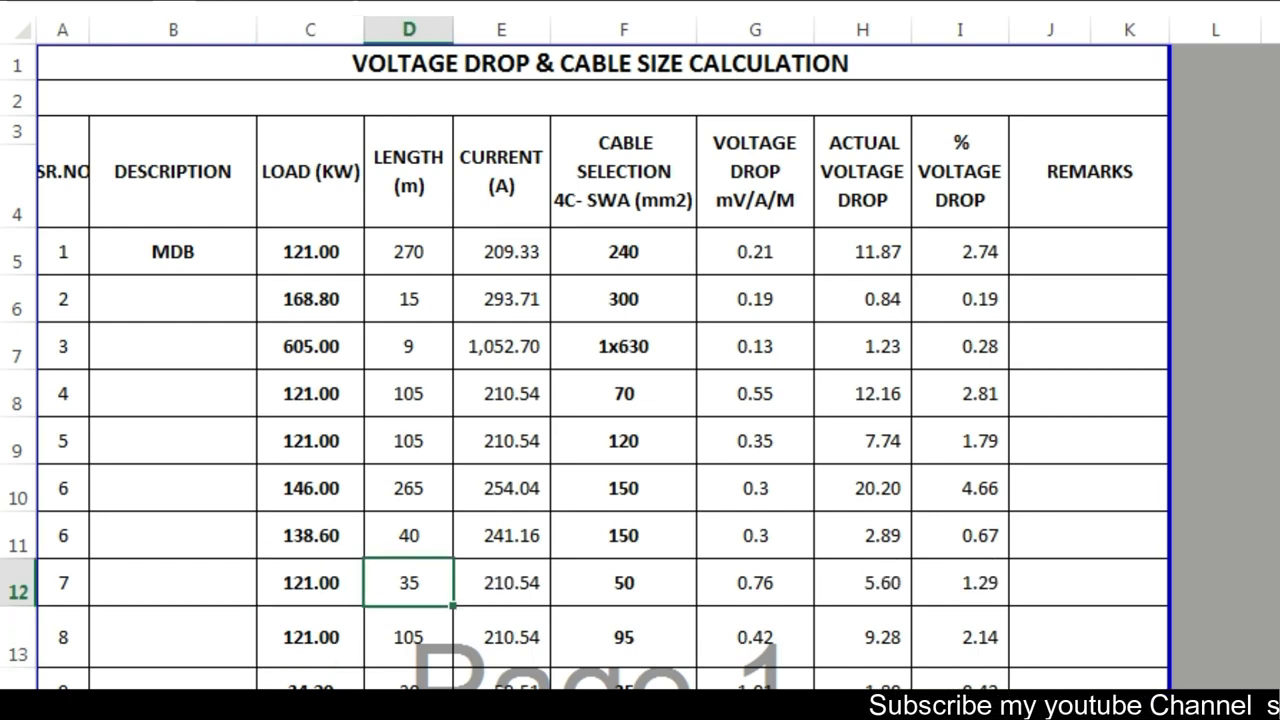
pyautogui.write('105')
pyautogui.press('Tab')
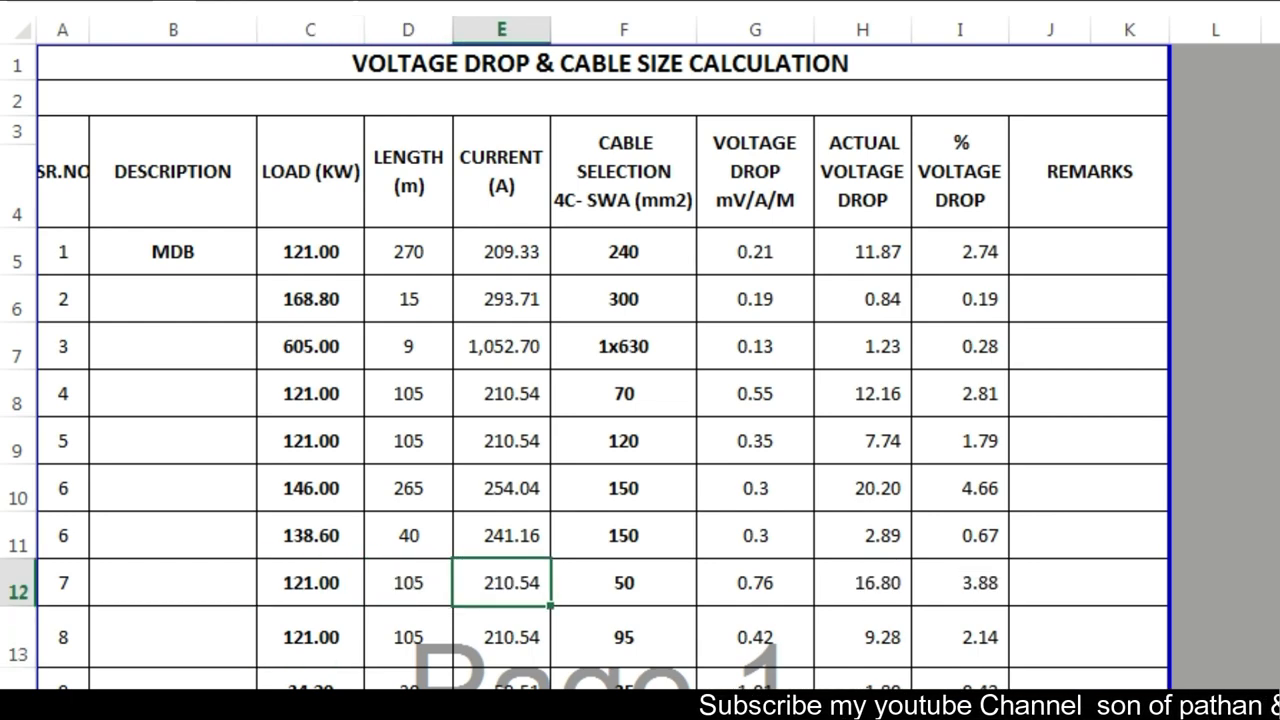
pyautogui.press('Left')
pyautogui.press('Left')
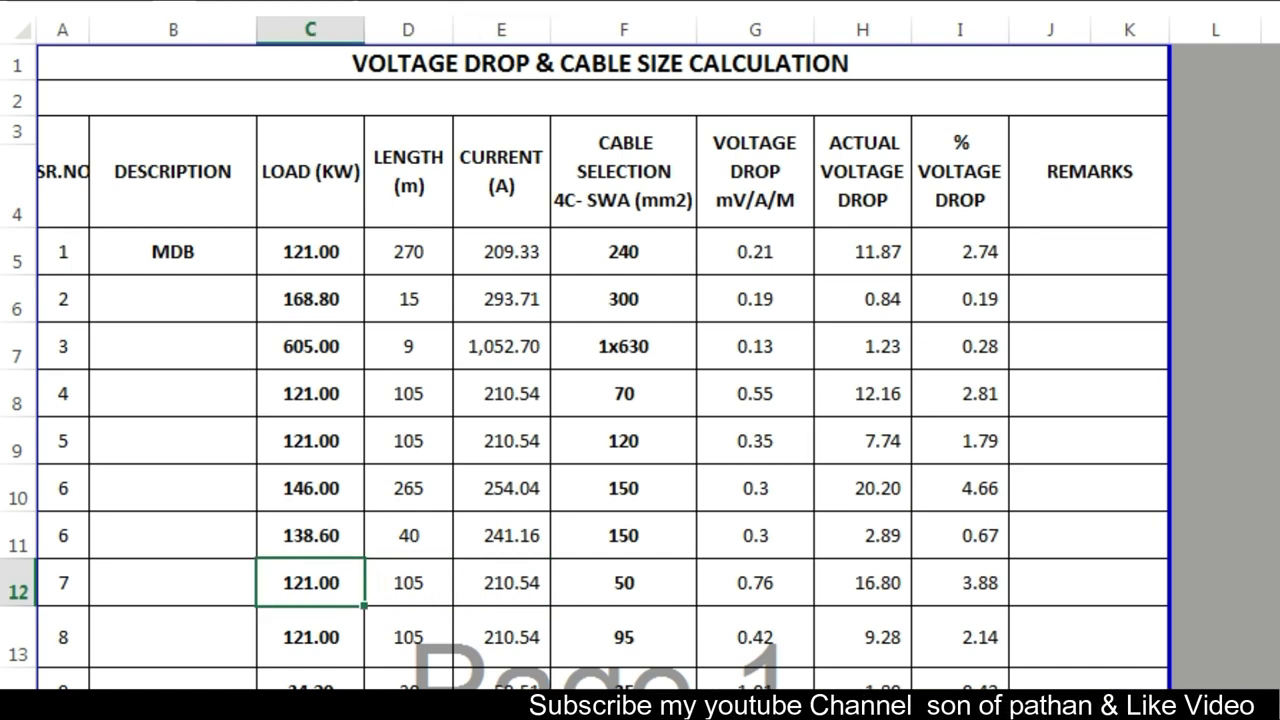
pyautogui.press('Right')
pyautogui.press('Right')
pyautogui.press('Right')
pyautogui.press('Left')
pyautogui.press('Left')
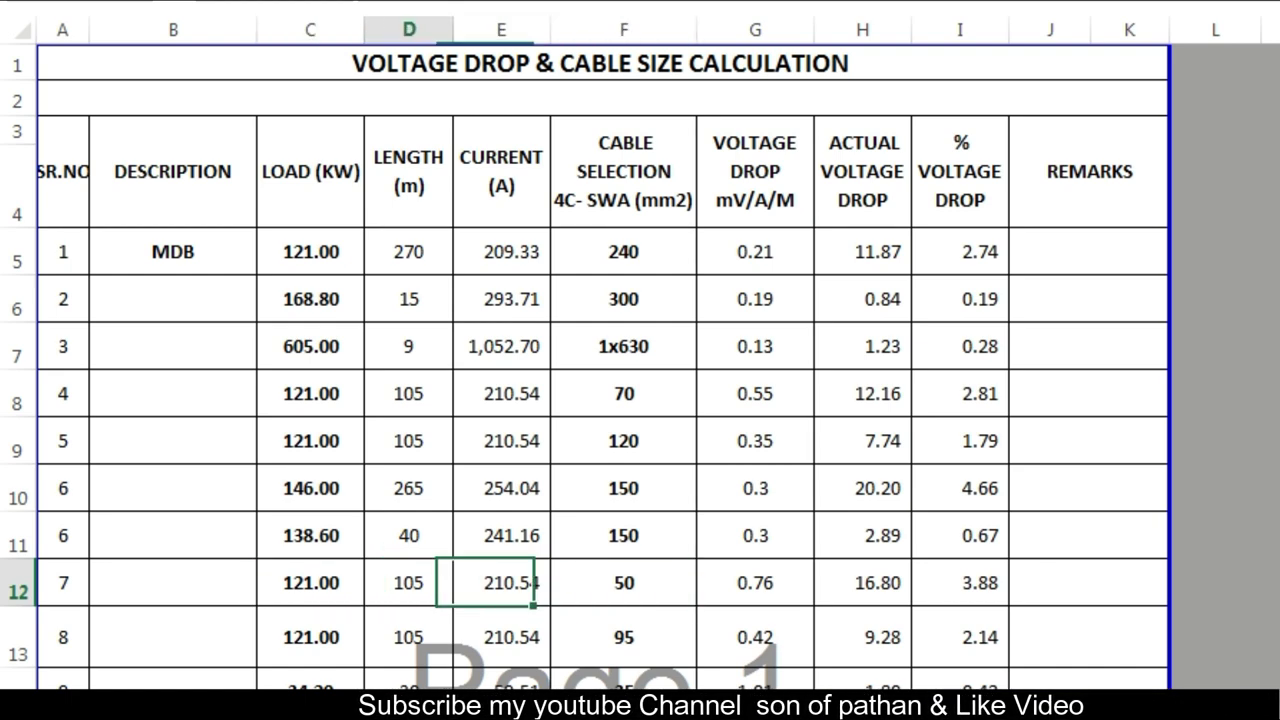
pyautogui.press('Left')
pyautogui.press('Right')
pyautogui.press('Right')
pyautogui.press('Right')
pyautogui.press('Right')
pyautogui.press('Right')
pyautogui.press('Right')
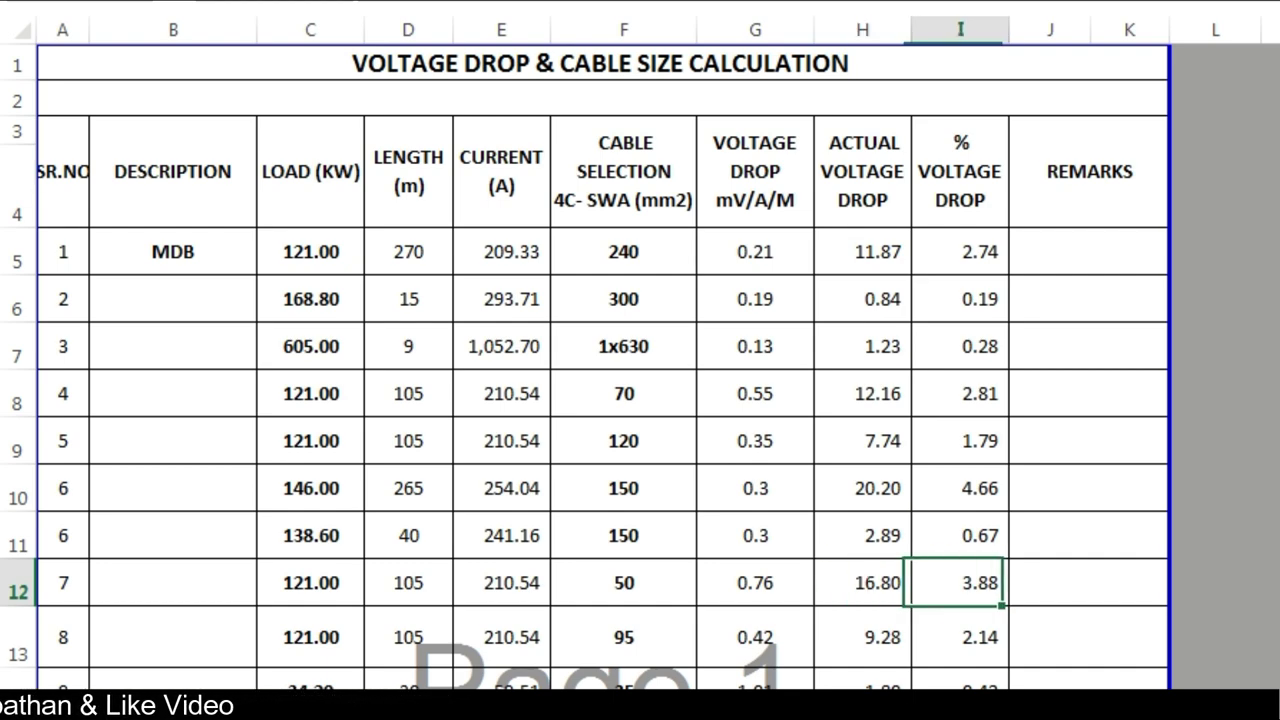
# Commit item 7's 130 kW load and review row 12's 226.20 A and 4.17% drop
pyautogui.press('Left')
pyautogui.press('Left')
pyautogui.press('Left')
pyautogui.press('Left')
pyautogui.press('Left')
pyautogui.press('Left')
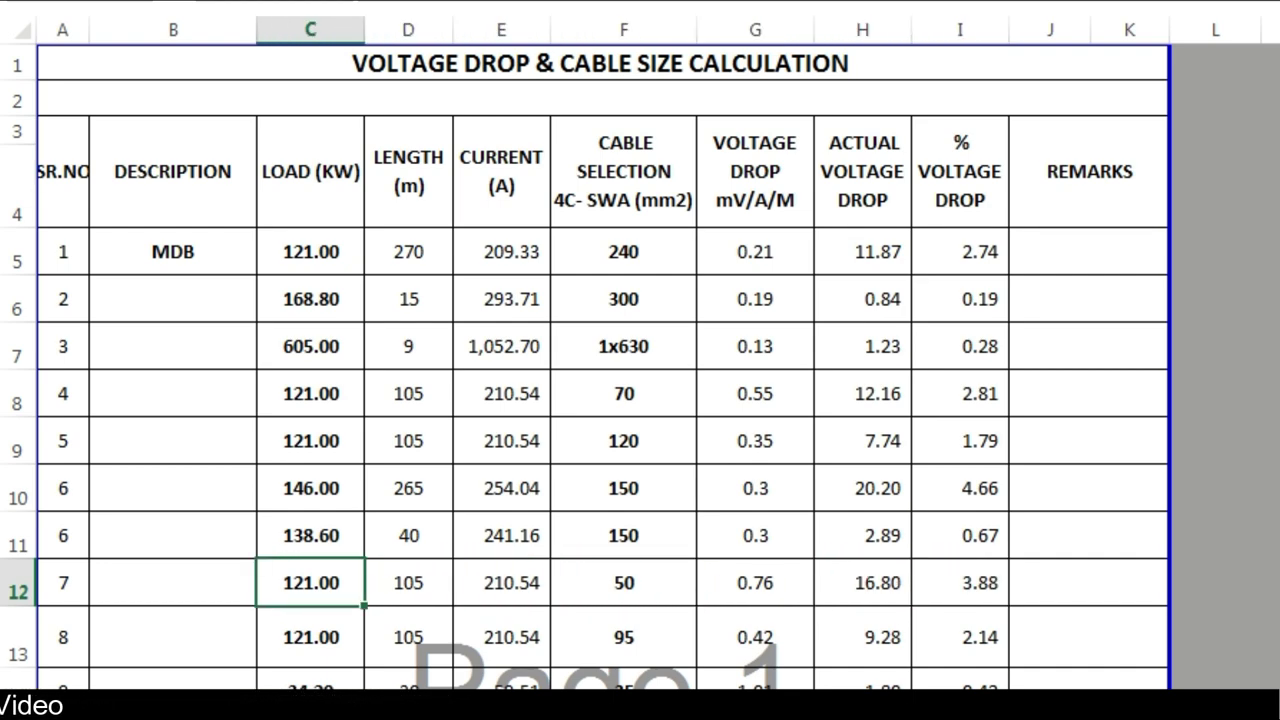
pyautogui.press('Right')
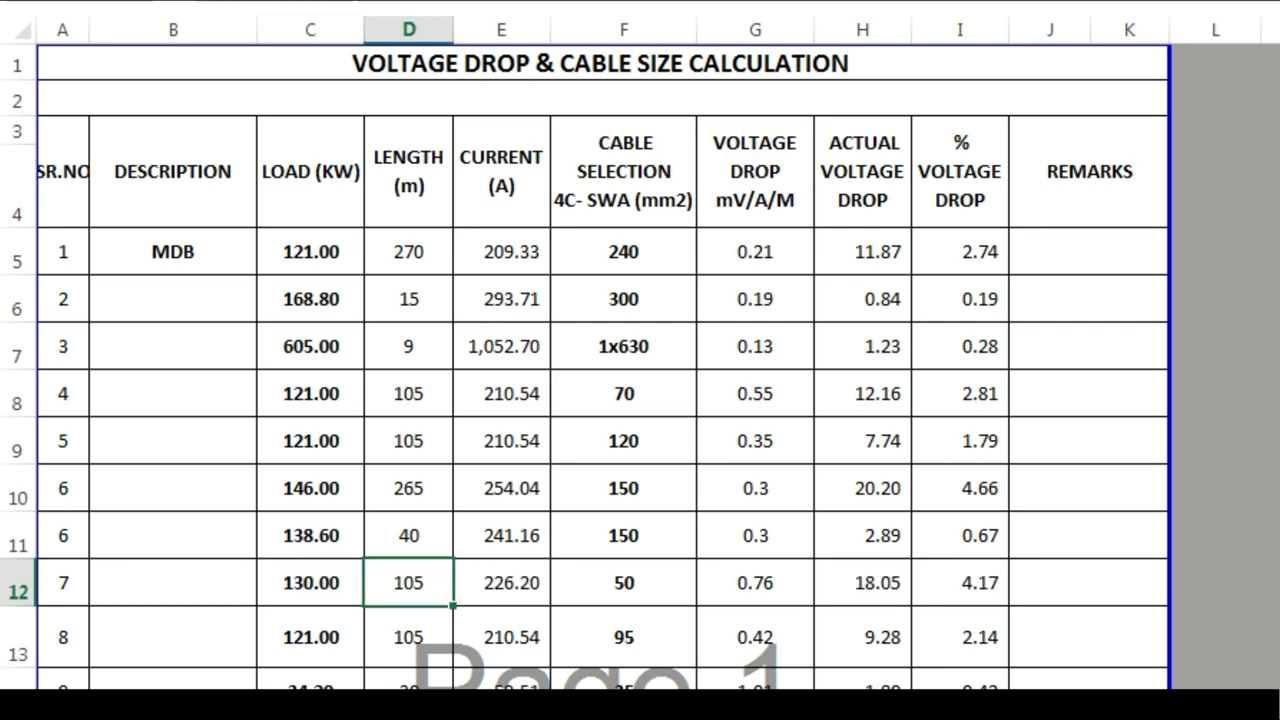
pyautogui.press('Right')
pyautogui.press('Right')
pyautogui.press('Right')
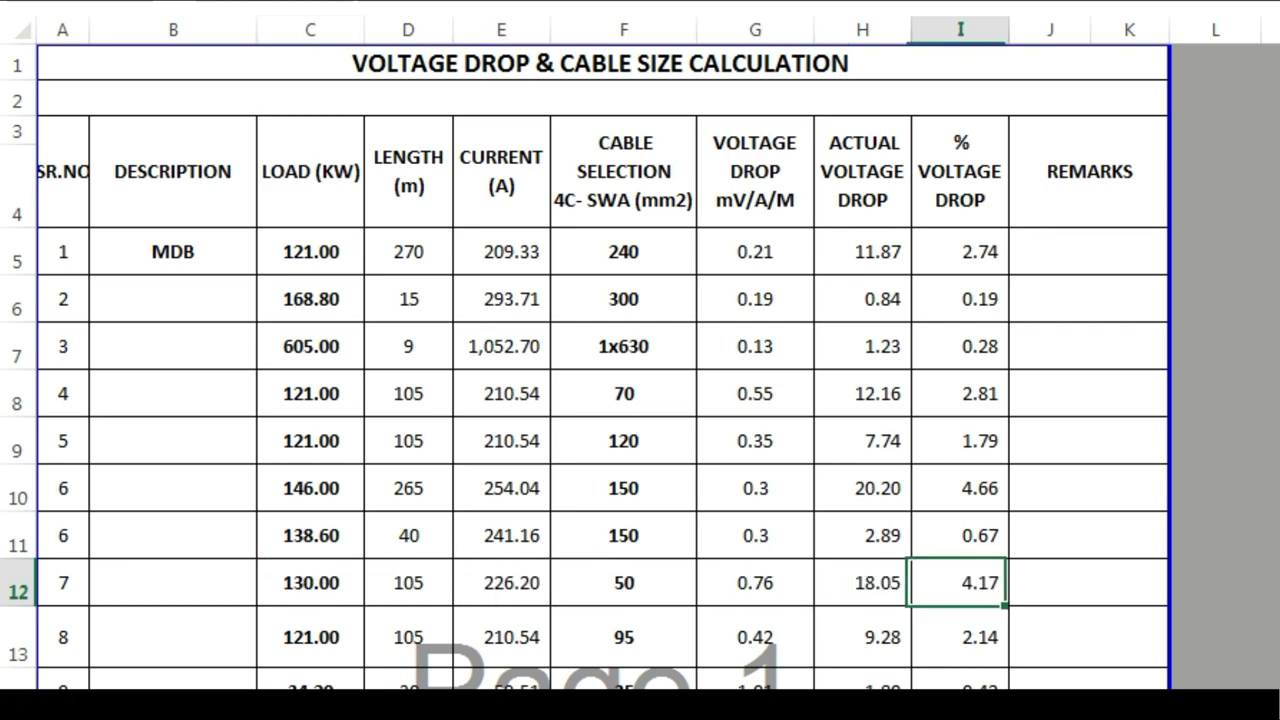
pyautogui.press('Right')
pyautogui.press('Left')
pyautogui.press('Left')
pyautogui.press('Left')
pyautogui.press('Left')
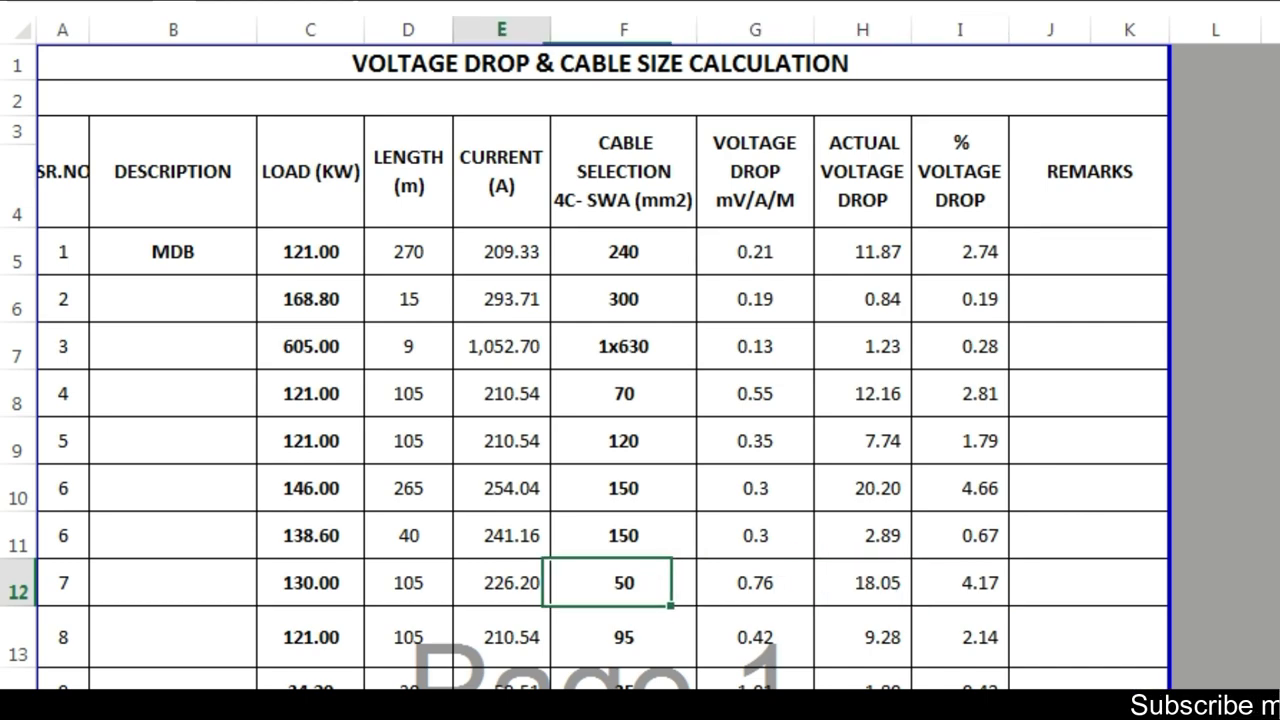
pyautogui.press('Left')
pyautogui.press('Left')
pyautogui.press('Left')
pyautogui.press('Right')
pyautogui.press('Right')
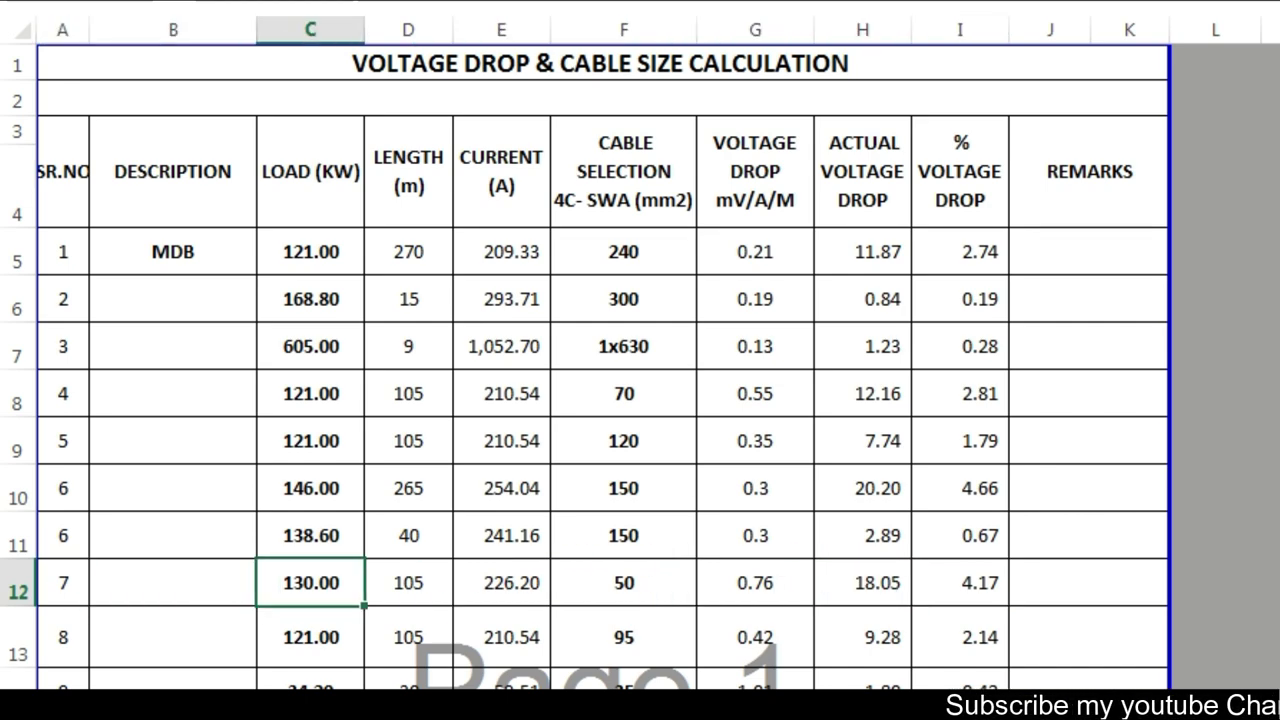
pyautogui.press('Right')
# Change item 4's load in C8 to 145 kW
pyautogui.press('Up')
pyautogui.press('Up')
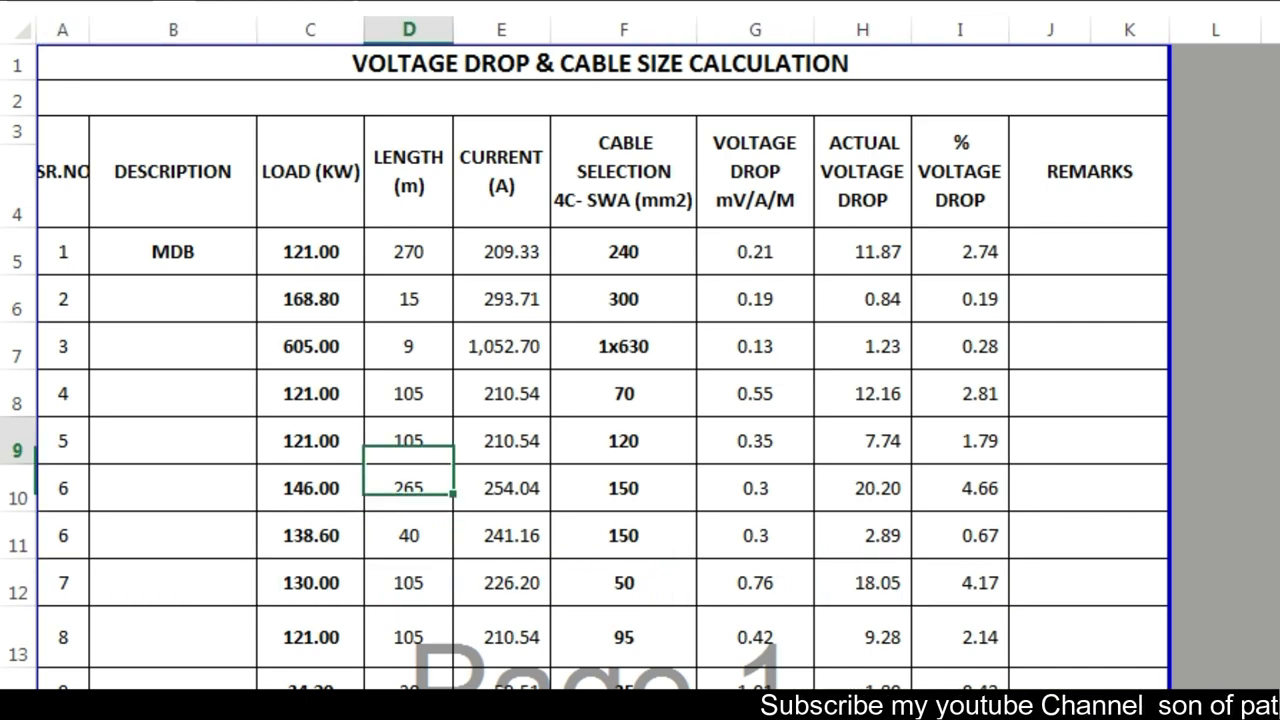
pyautogui.press('Up')
pyautogui.press('Up')
pyautogui.press('Right')
pyautogui.press('Right')
pyautogui.press('Left')
pyautogui.press('Left')
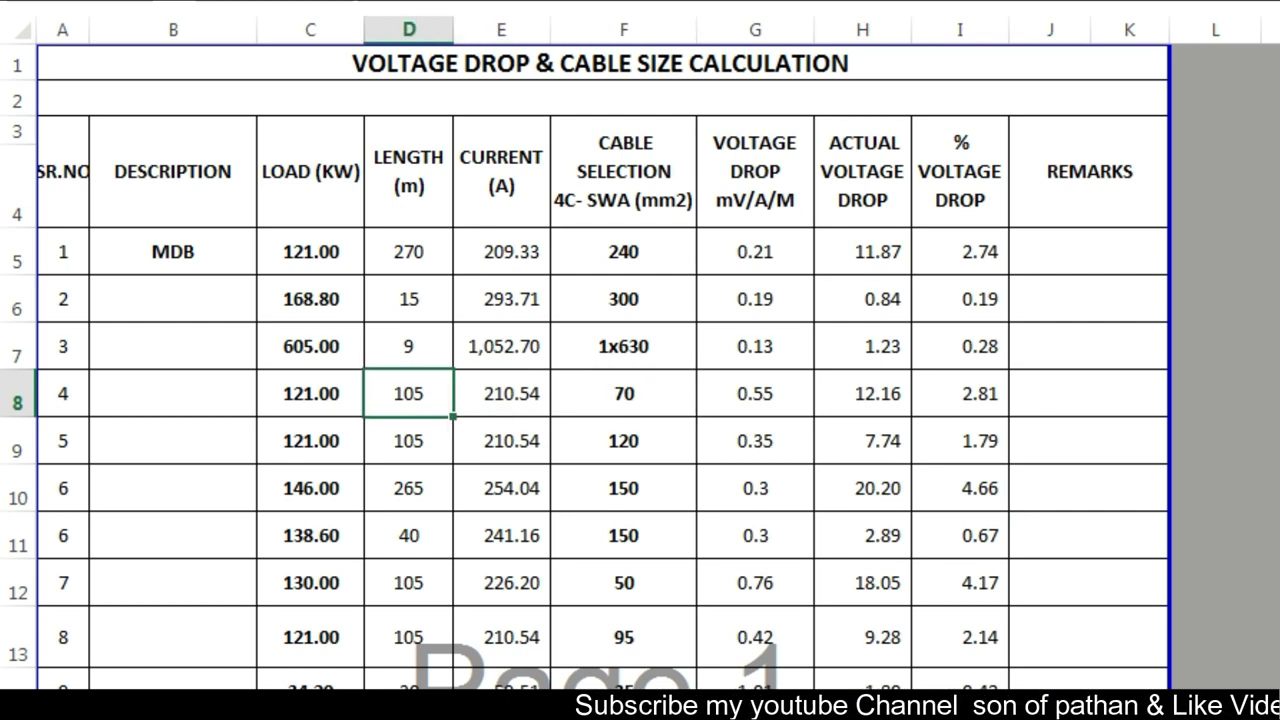
pyautogui.press('Left')
pyautogui.press('F2')
pyautogui.press('BackSpace')
pyautogui.press('BackSpace')
pyautogui.write('4')
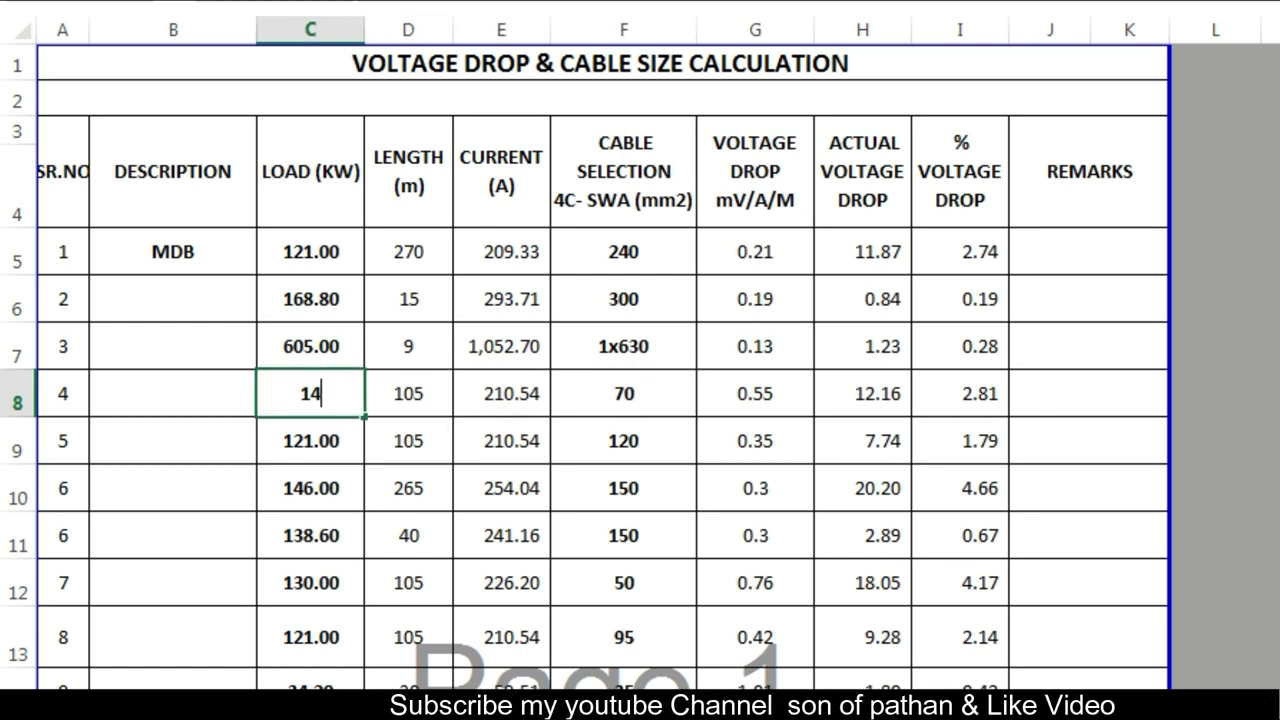
pyautogui.write('5')
pyautogui.press('Return')
# Raise item 4's load in steps to 150, 160 and finally 170 kW
pyautogui.press('Up')
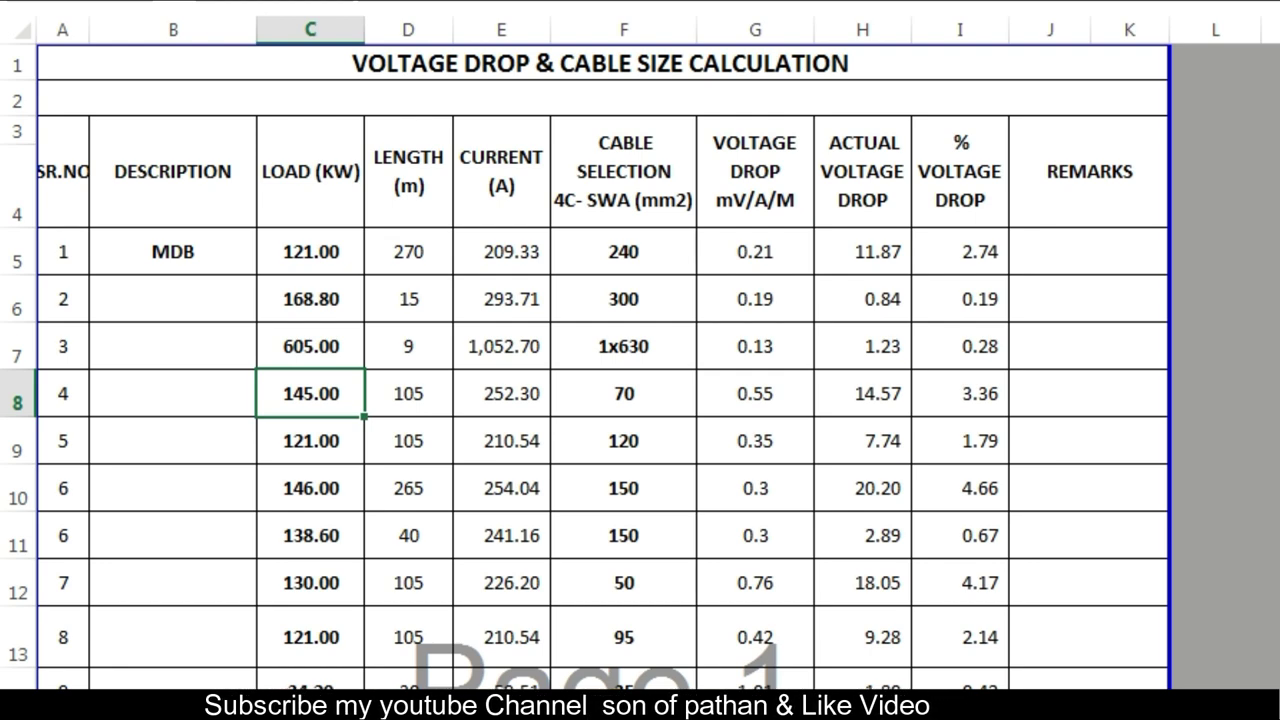
pyautogui.write('150')
pyautogui.press('Tab')
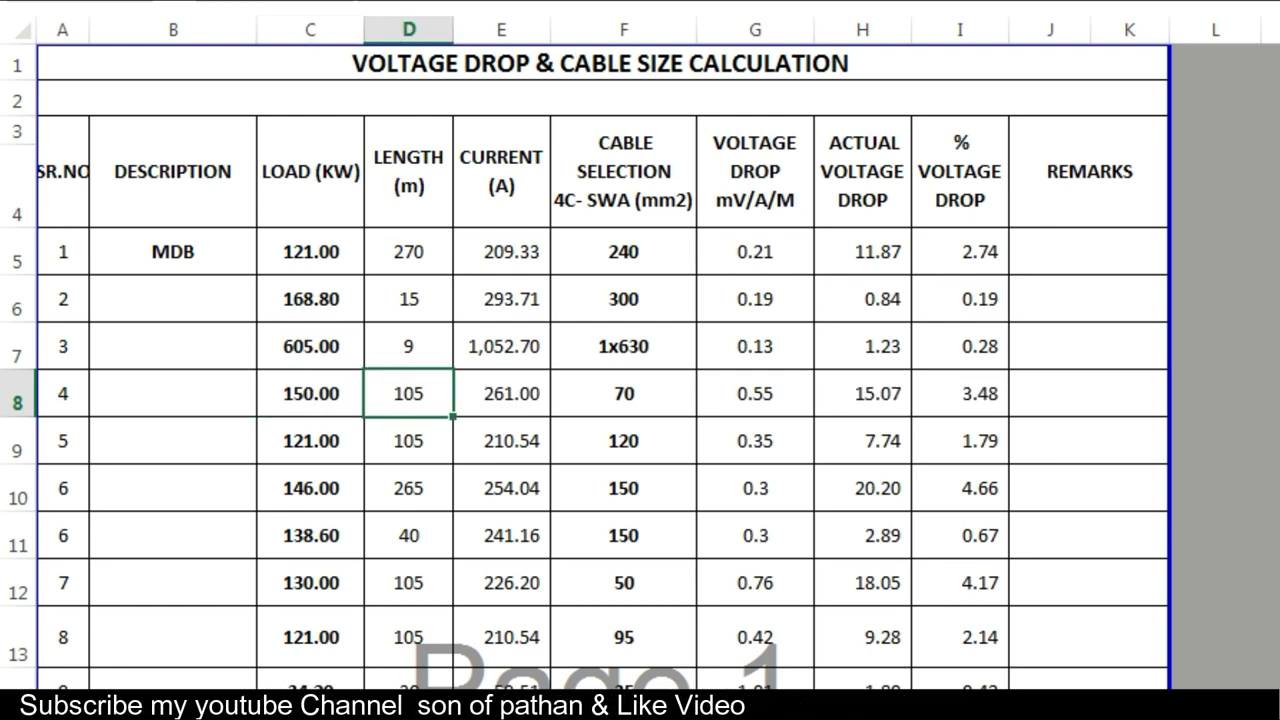
pyautogui.press('Left')
pyautogui.write('160')
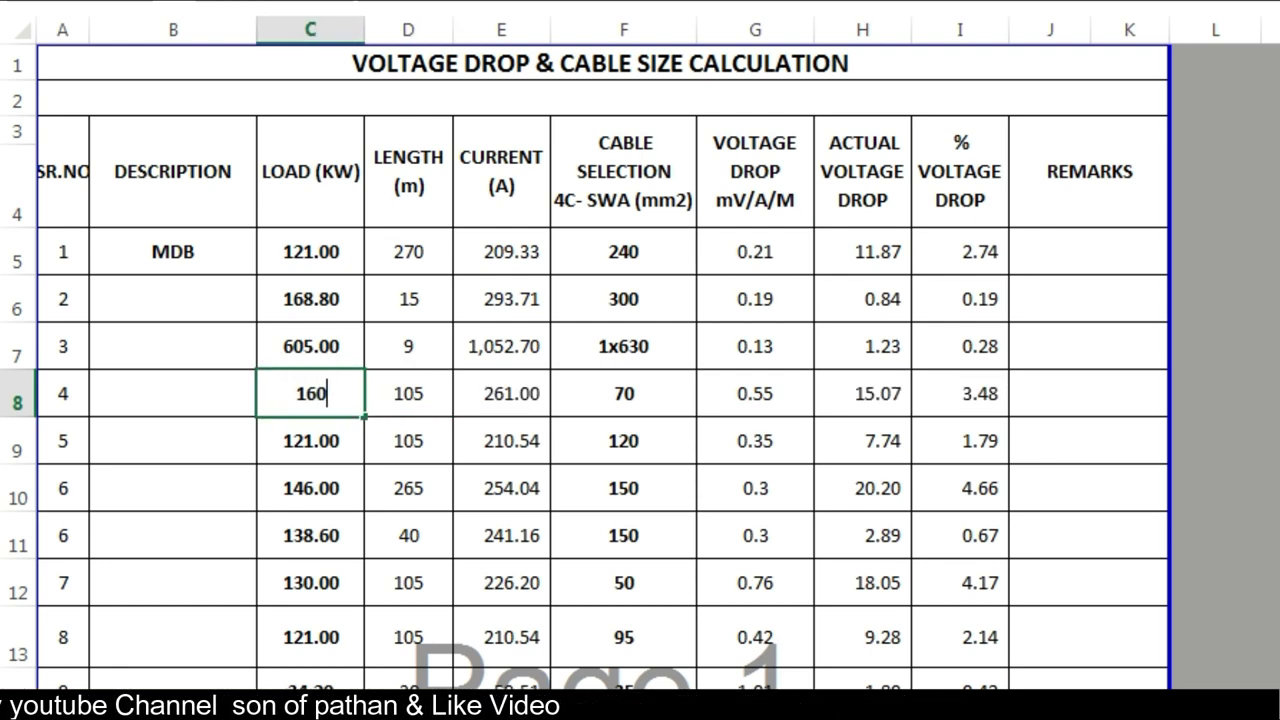
pyautogui.press('Return')
pyautogui.press('Up')
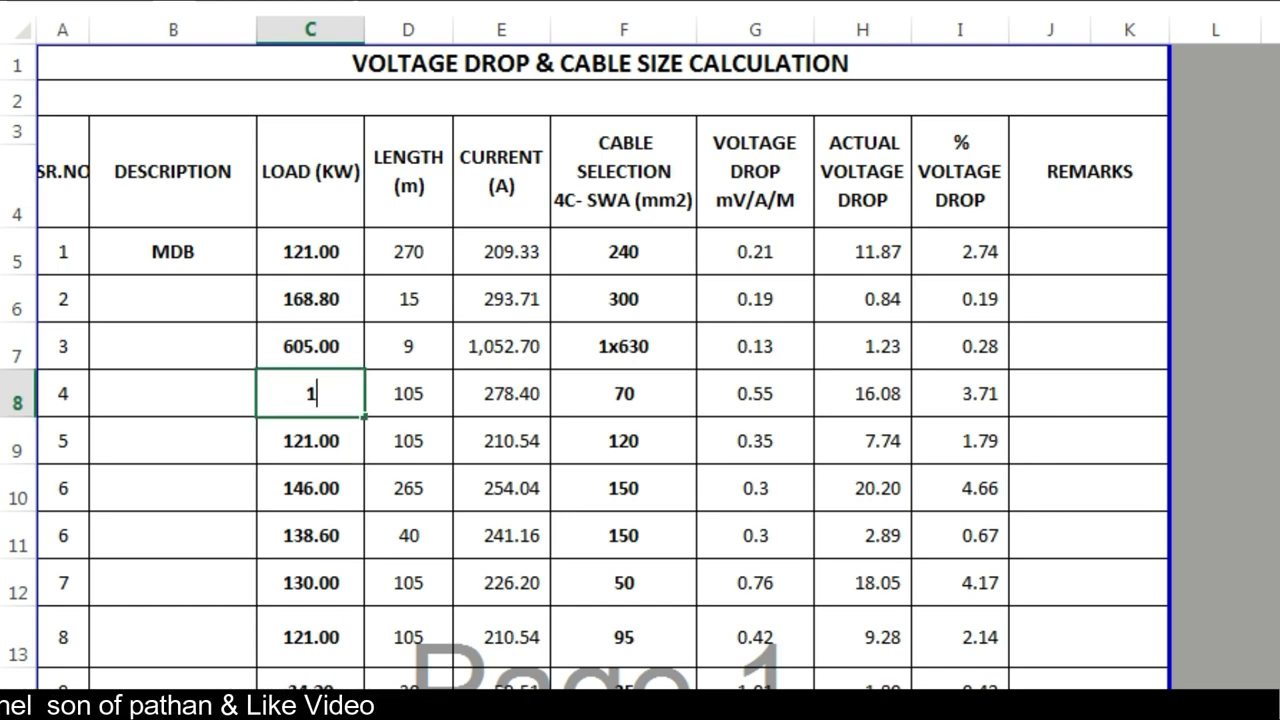
pyautogui.press('Return')
pyautogui.press('Up')
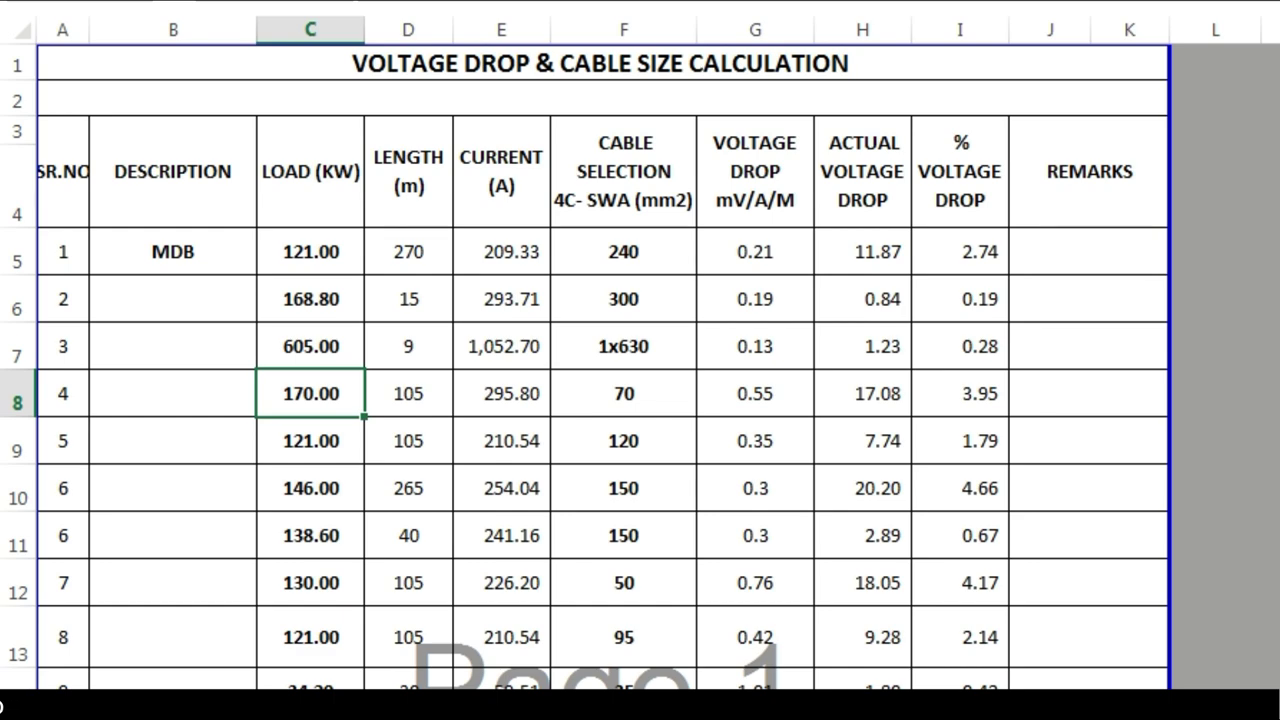
# Review row 8's recalculated 295.80 A and 3.95% drop, then select its values from C8
pyautogui.press('Right')
pyautogui.press('Right')
pyautogui.press('Left')
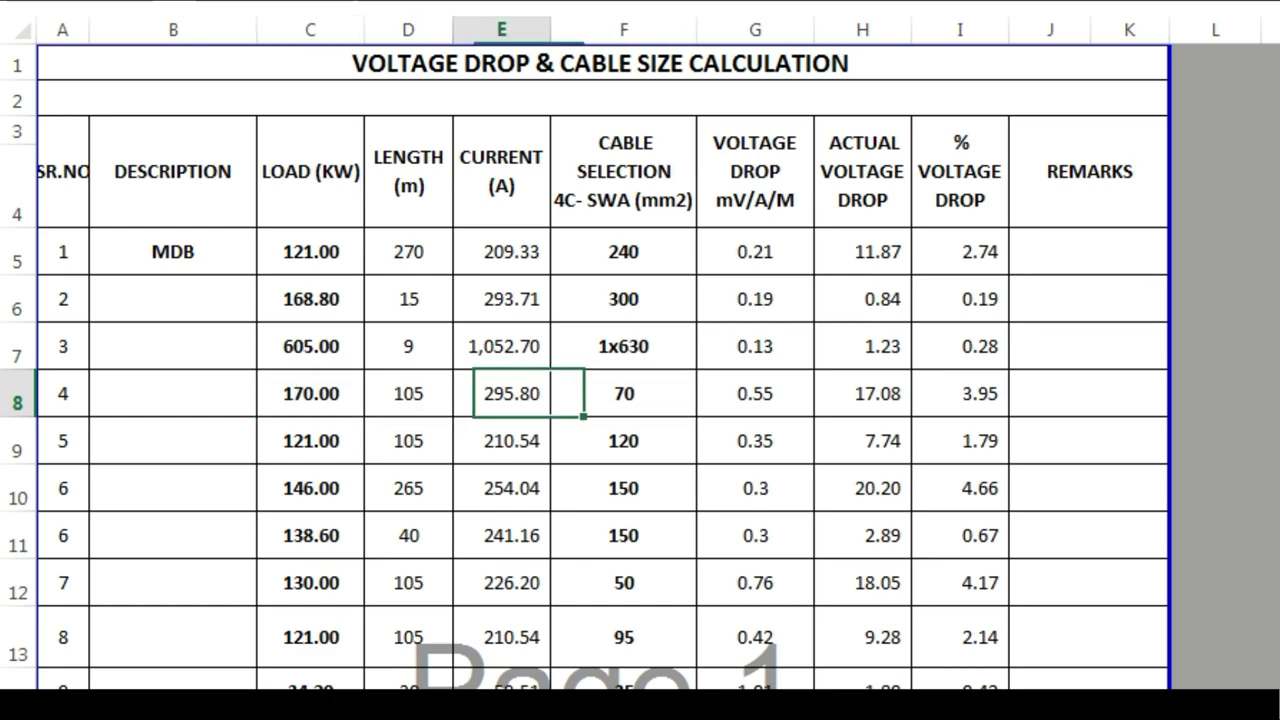
pyautogui.press('Right')
pyautogui.press('Left')
pyautogui.press('Left')
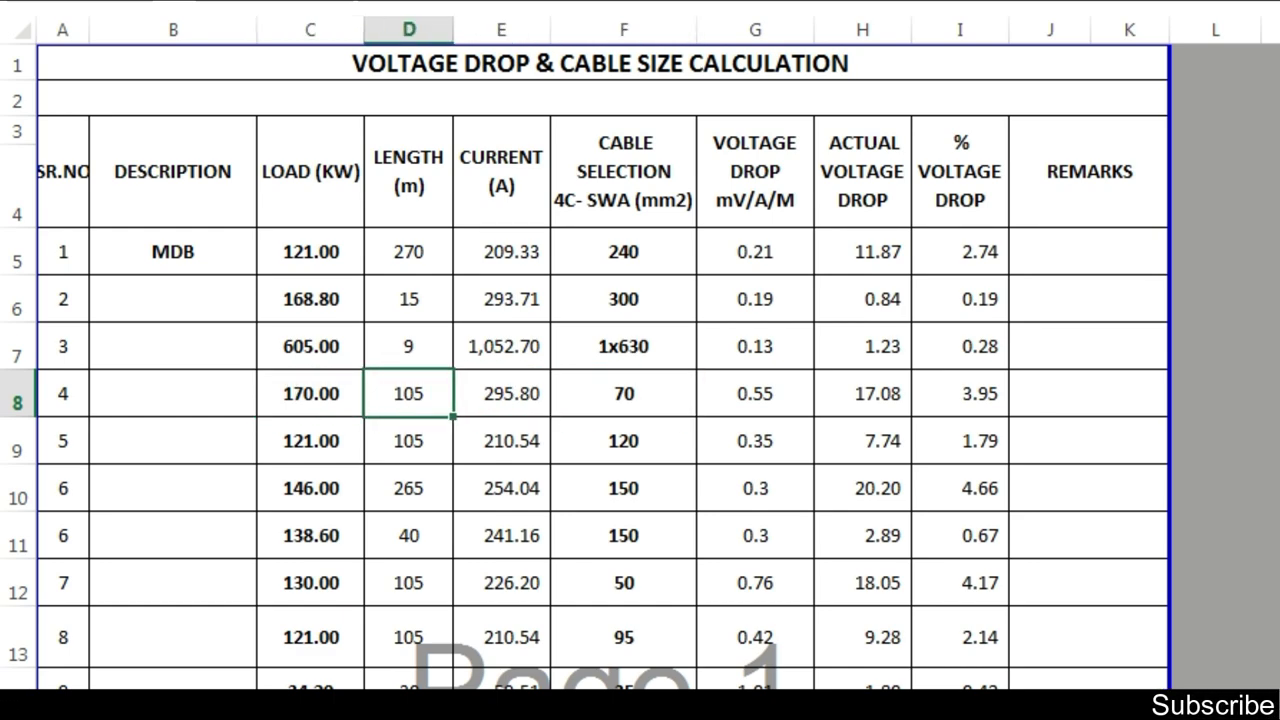
pyautogui.press('Left')
pyautogui.hotkey('shift', 'Right')
pyautogui.hotkey('shift', 'Right')
pyautogui.hotkey('shift', 'Right')
pyautogui.hotkey('shift', 'Right')
pyautogui.hotkey('shift', 'Right')
pyautogui.hotkey('shift', 'Right')
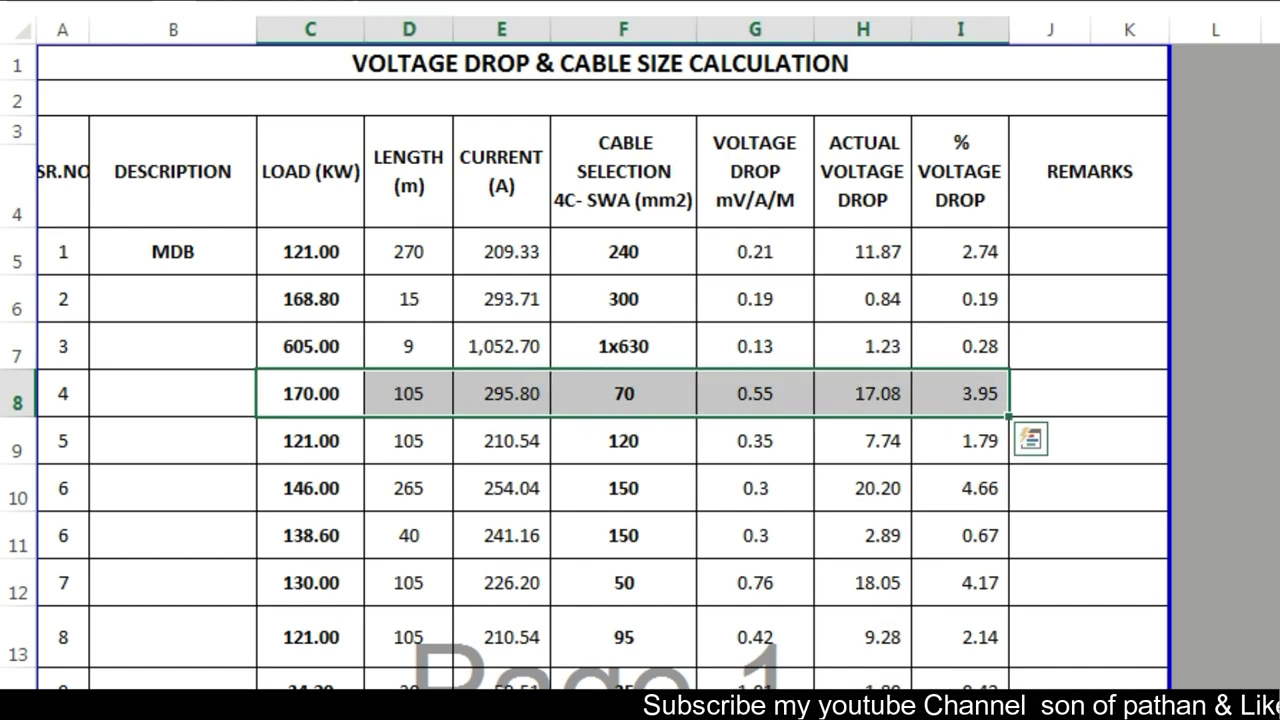
# Fill row 8's values yellow and return item 4's load to 121 kW, restoring 2.81%
pyautogui.click(503, 119)
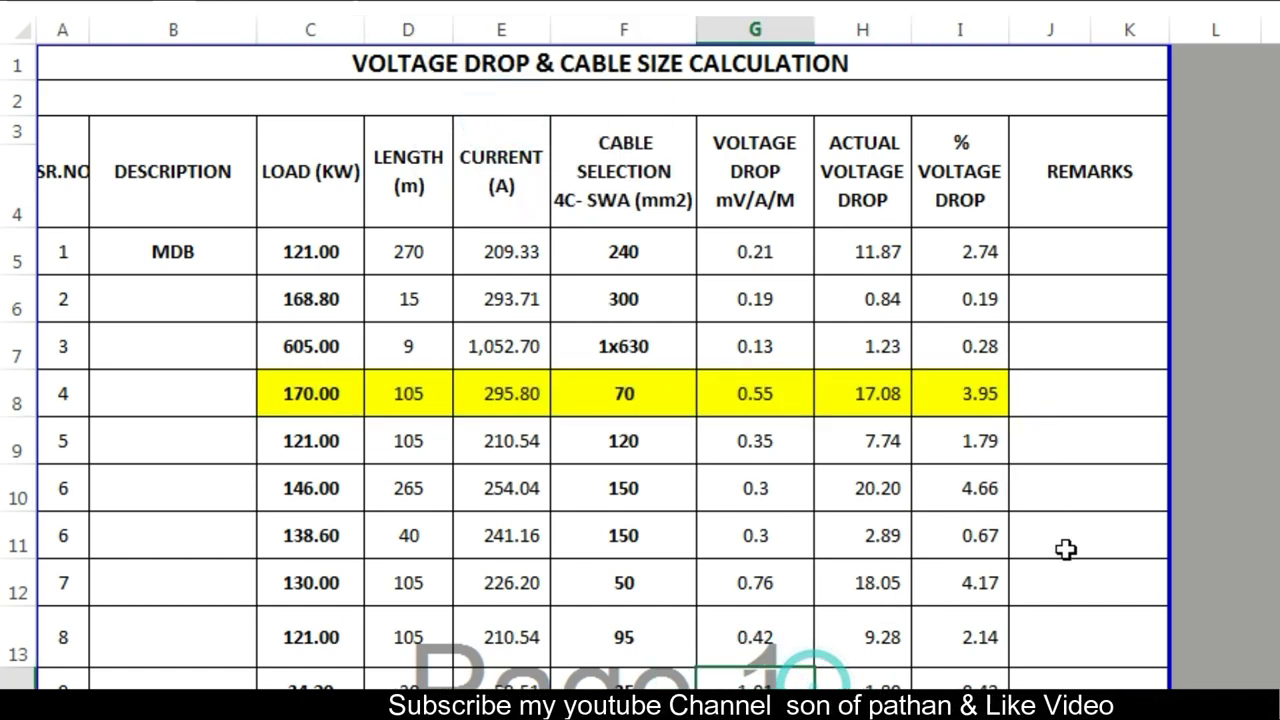
pyautogui.click(988, 385)
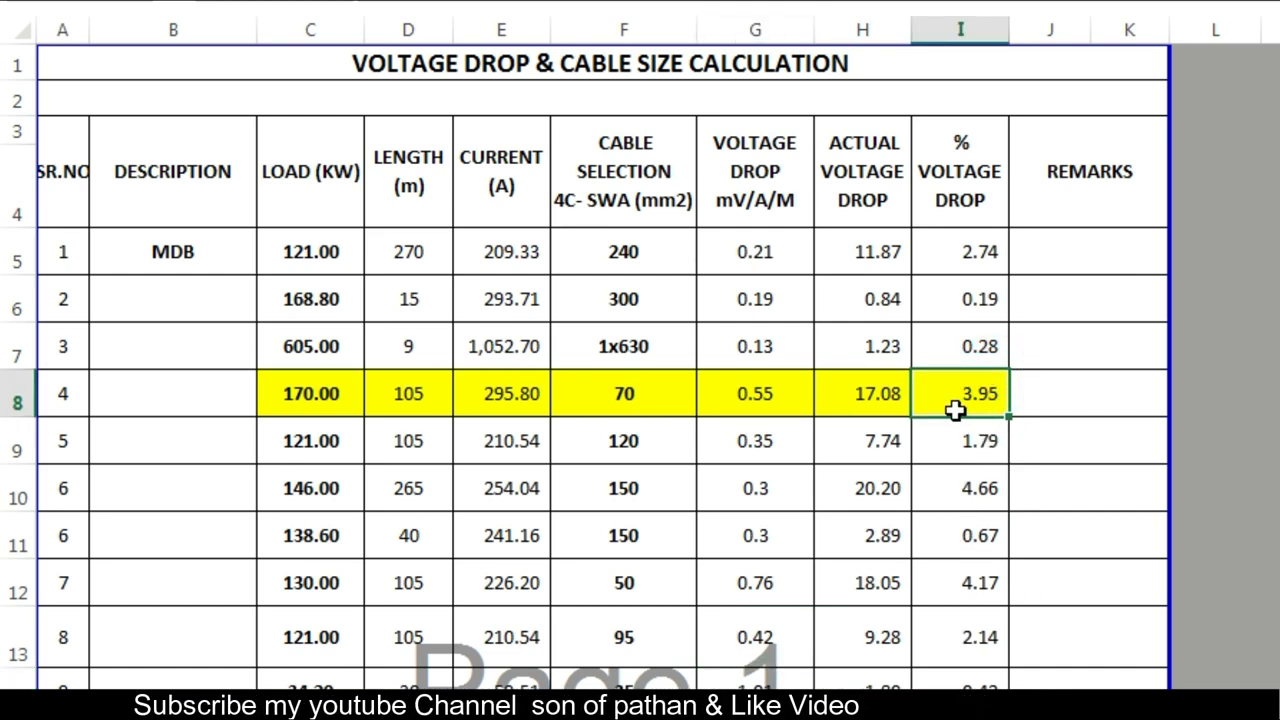
pyautogui.click(338, 388)
pyautogui.write('12')
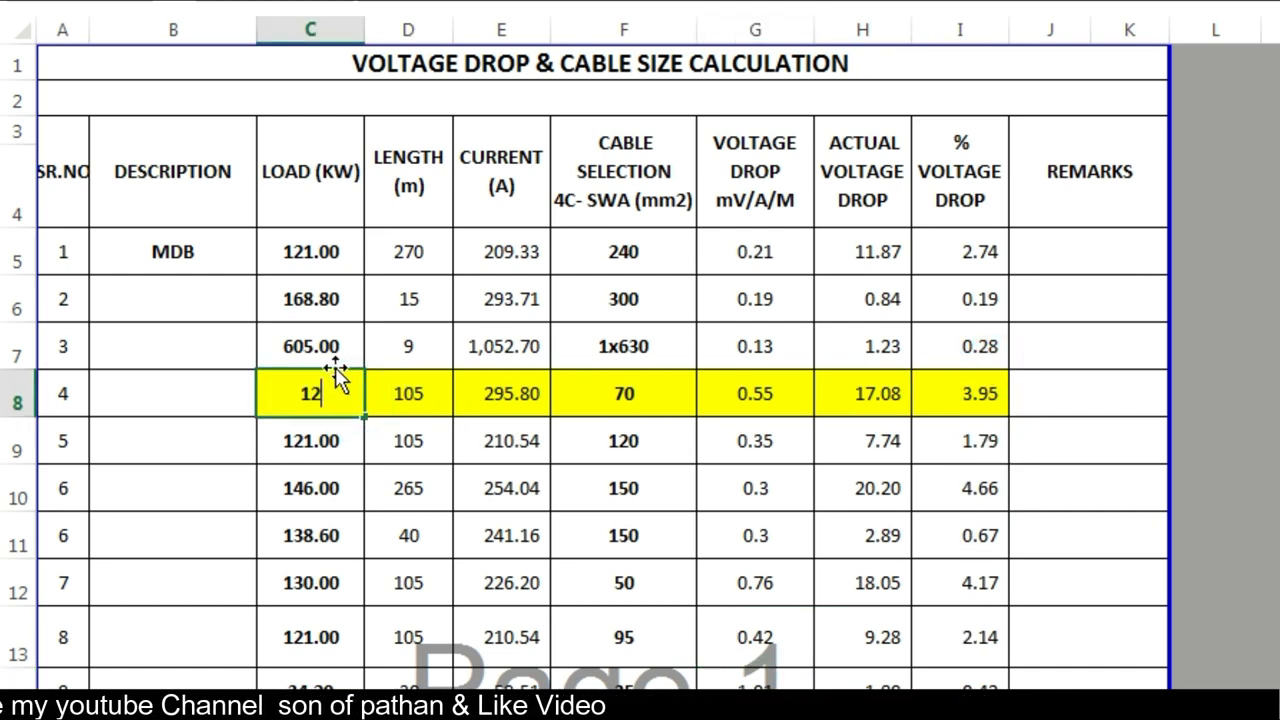
pyautogui.press('Tab')
pyautogui.press('Tab')
pyautogui.press('Tab')
pyautogui.press('Tab')
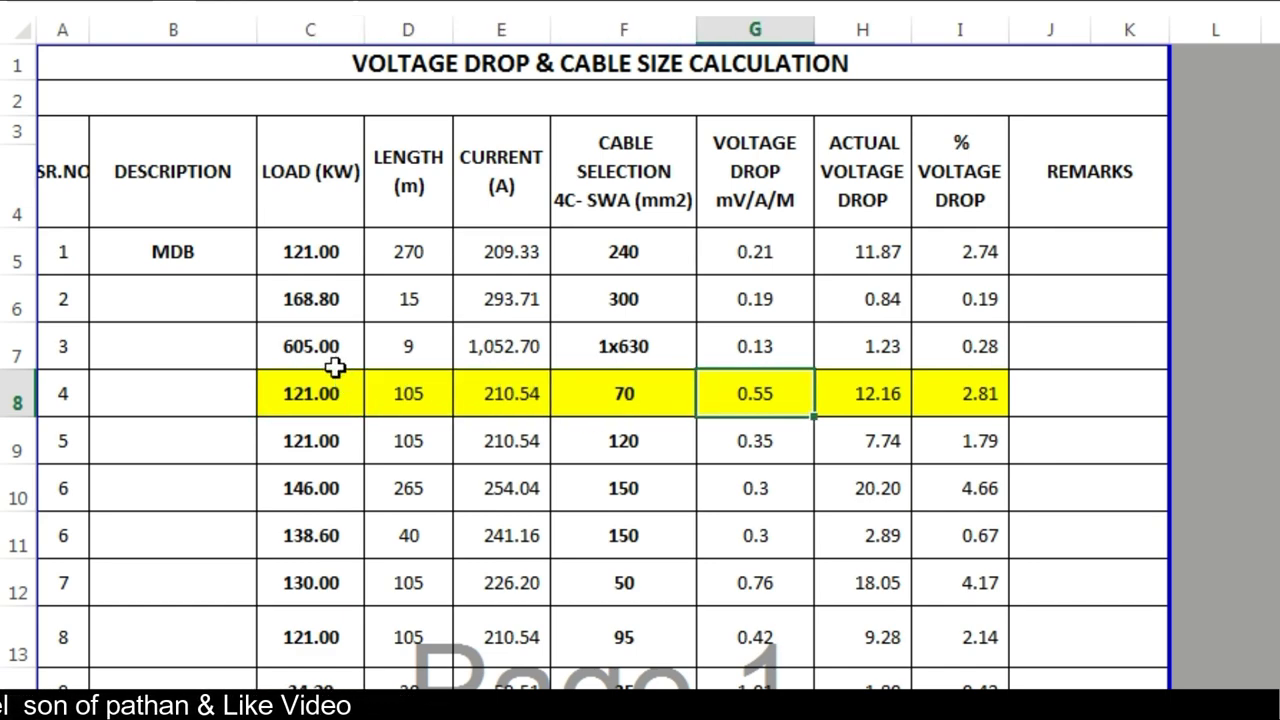
pyautogui.press('Tab')
pyautogui.press('Tab')
pyautogui.press('Tab')
pyautogui.click(988, 394)
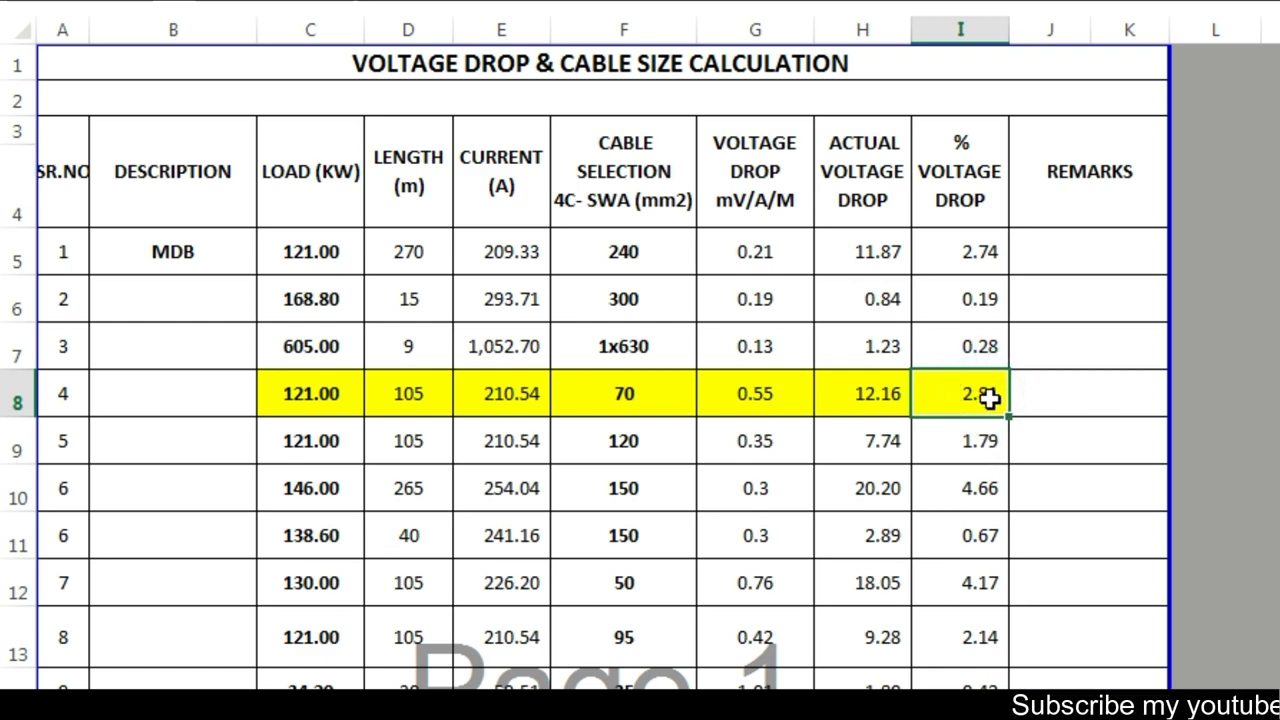
pyautogui.click(970, 394)
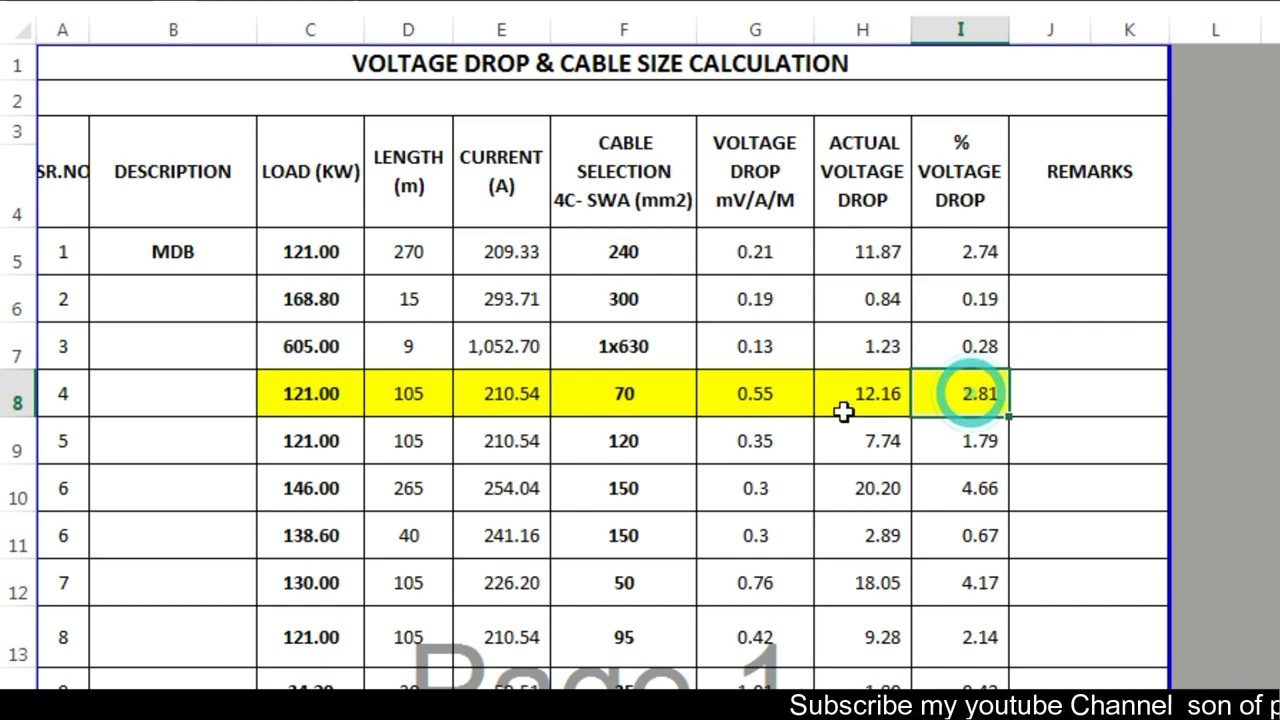
pyautogui.click(650, 398)
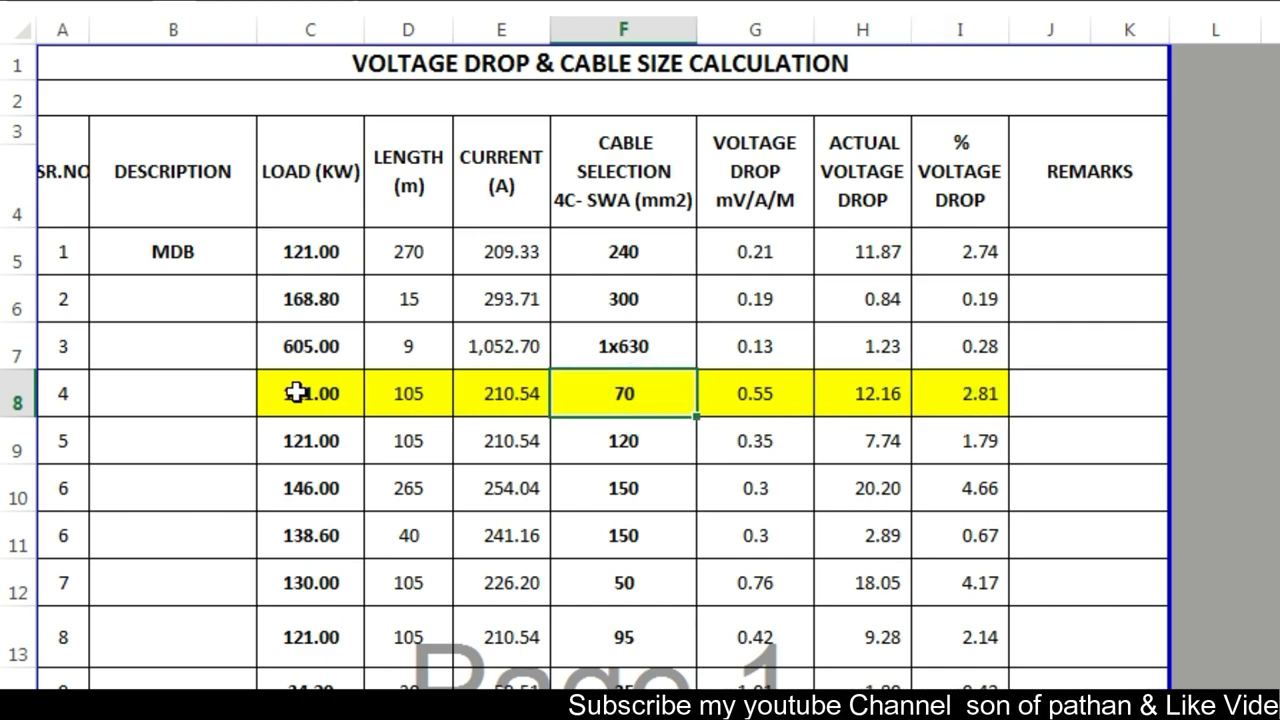
pyautogui.moveTo(297, 394); pyautogui.dragTo(993, 412)
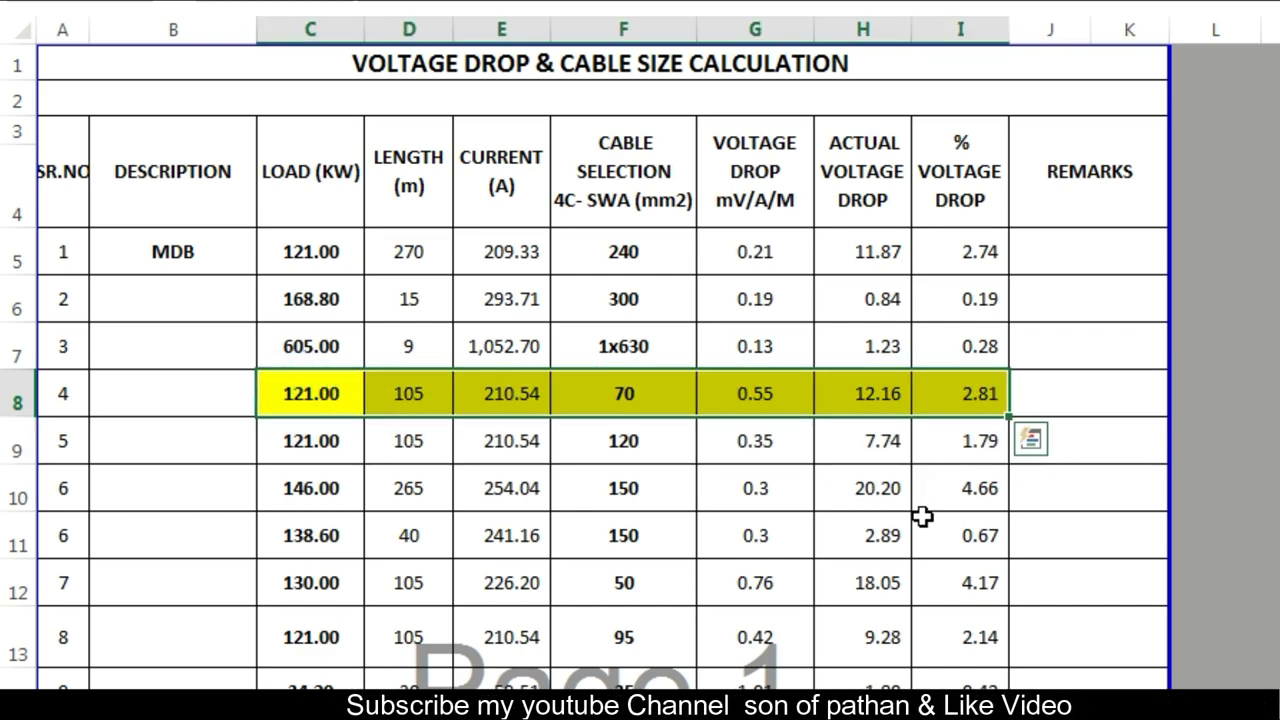